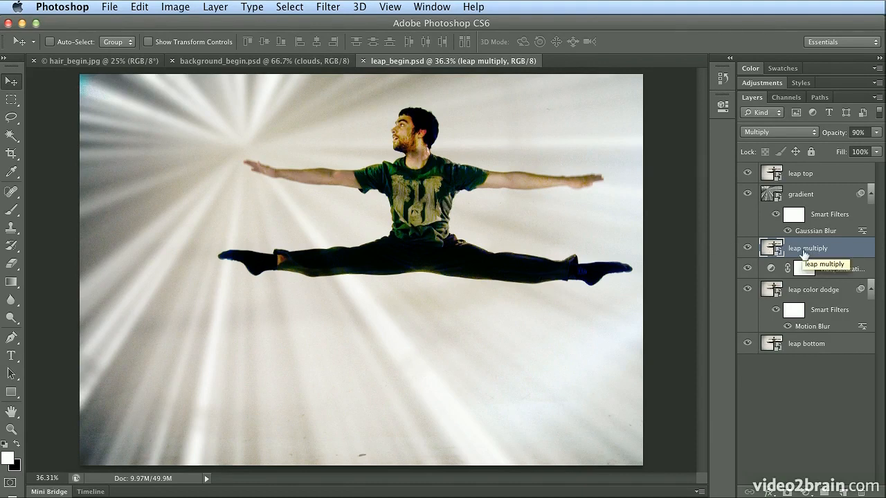
Start a 50-300mm Zoom Lens Flare on the leap multiply layer and centre it on the light burst near the dancer's outstretched hand.
{"action": "left_click", "coordinate": [811, 291]}
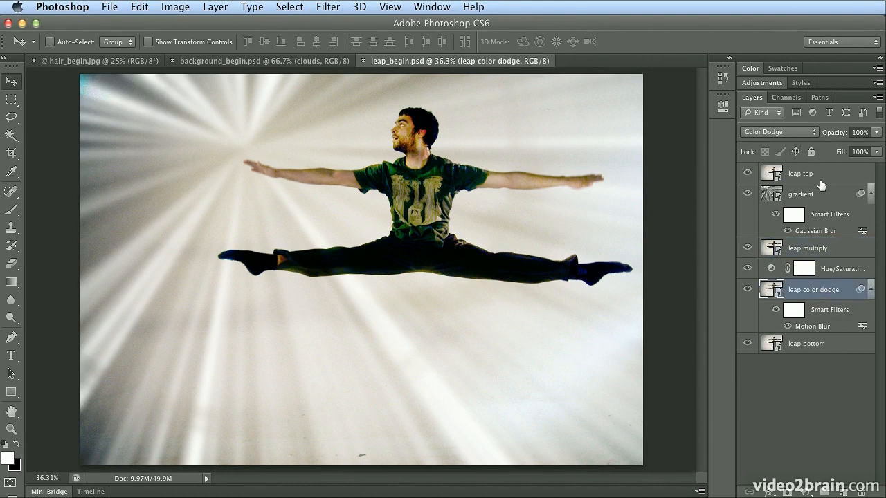
{"action": "left_click", "coordinate": [816, 179]}
{"action": "left_click", "coordinate": [812, 252]}
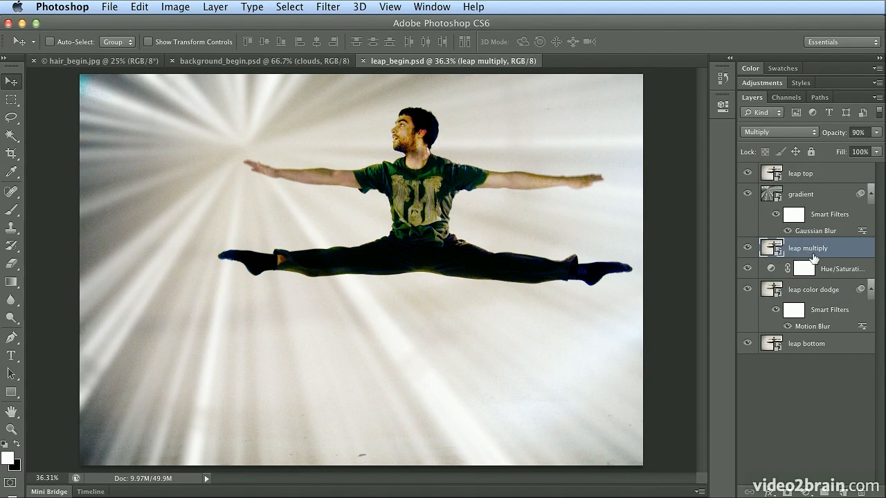
{"action": "left_click", "coordinate": [328, 7]}
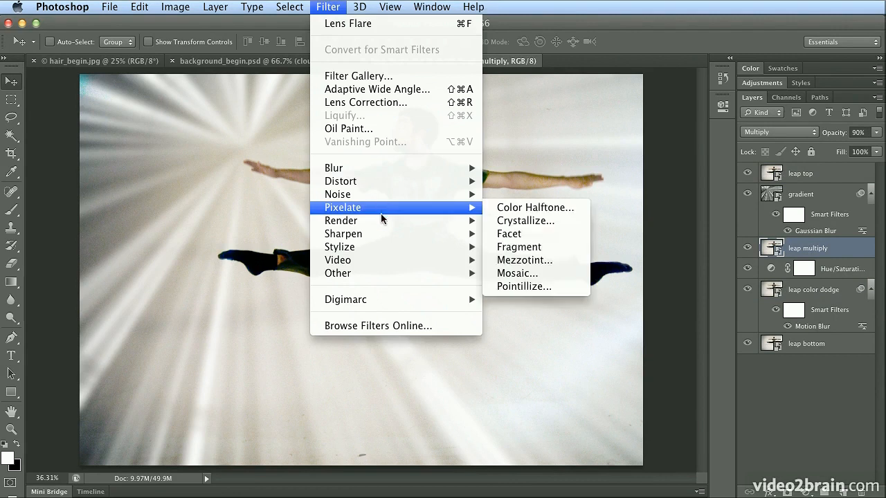
{"action": "mouse_move", "coordinate": [385, 221]}
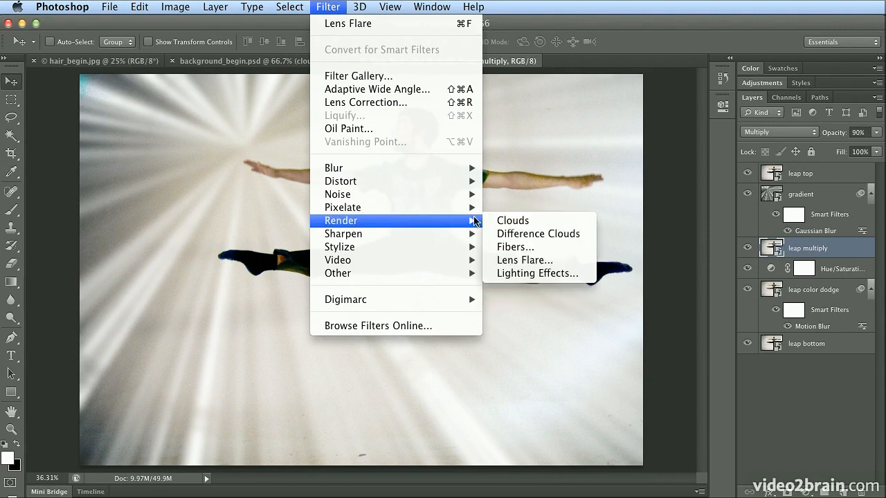
{"action": "left_click", "coordinate": [560, 261]}
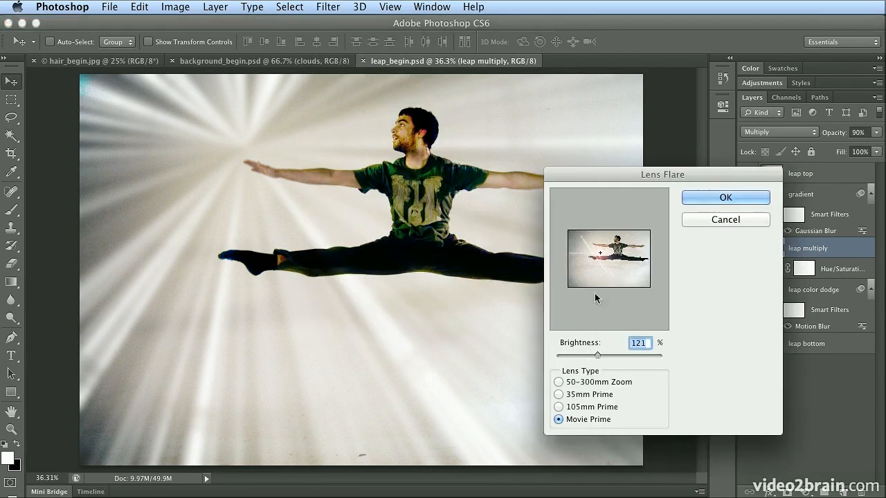
{"action": "left_click", "coordinate": [574, 382]}
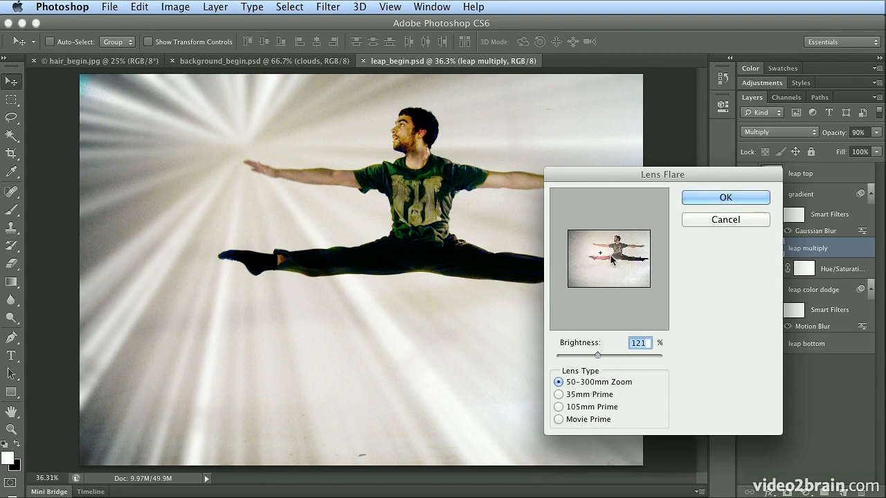
{"action": "left_click_drag", "start_coordinate": [603, 253], "coordinate": [594, 243]}
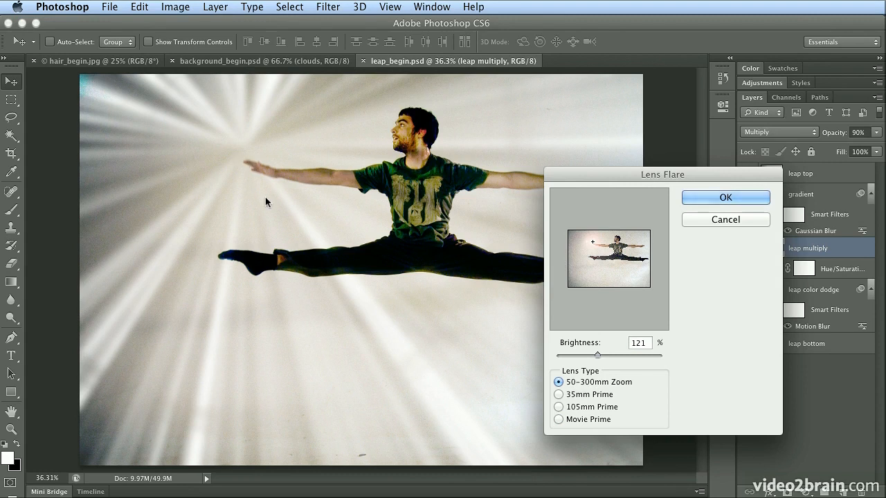
Set the flare to the 105mm Prime lens type with 129% brightness and apply it.
{"action": "left_click", "coordinate": [560, 407]}
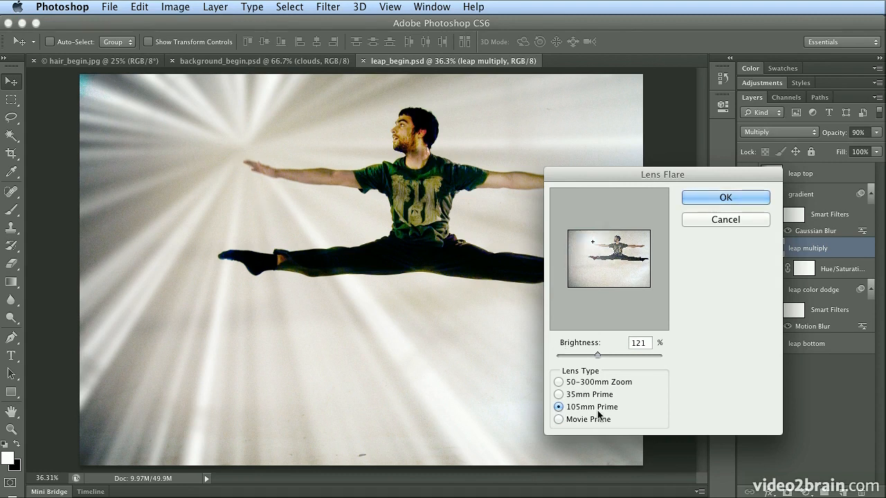
{"action": "mouse_move", "coordinate": [598, 355]}
{"action": "left_mouse_down"}
{"action": "mouse_move", "coordinate": [582, 356]}
{"action": "mouse_move", "coordinate": [601, 359]}
{"action": "left_mouse_up"}
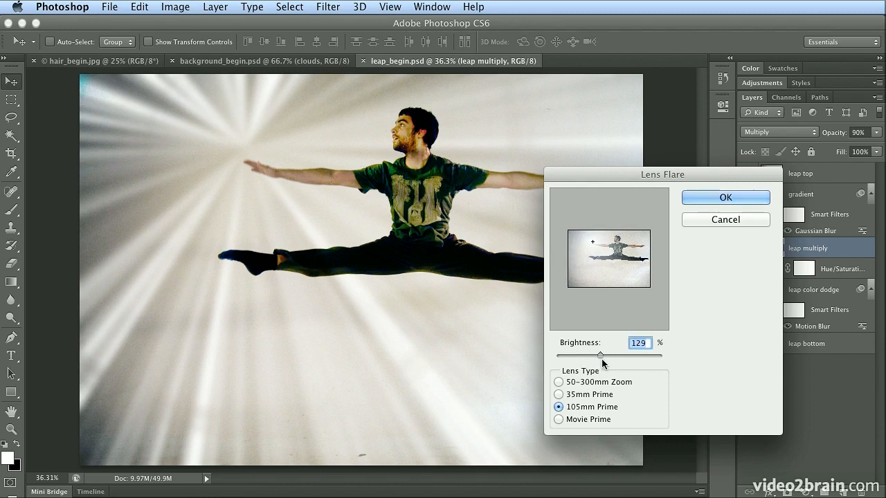
{"action": "left_click_drag", "start_coordinate": [673, 177], "coordinate": [560, 138]}
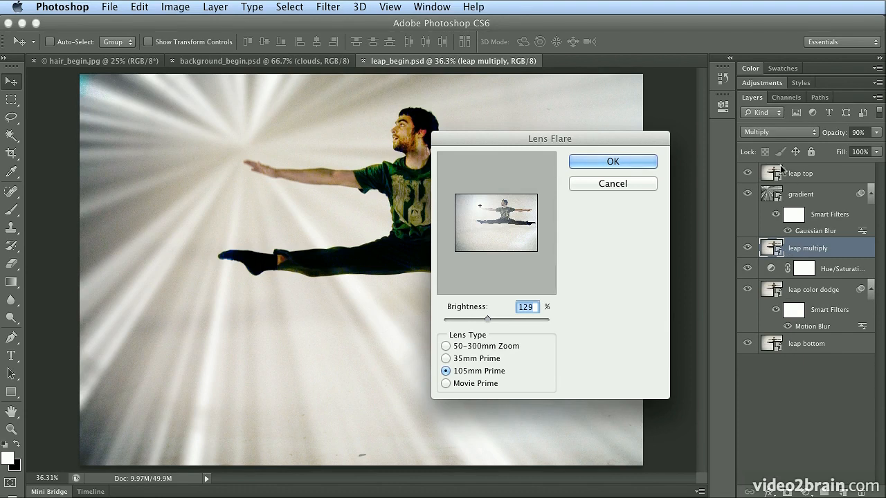
{"action": "left_click", "coordinate": [615, 166]}
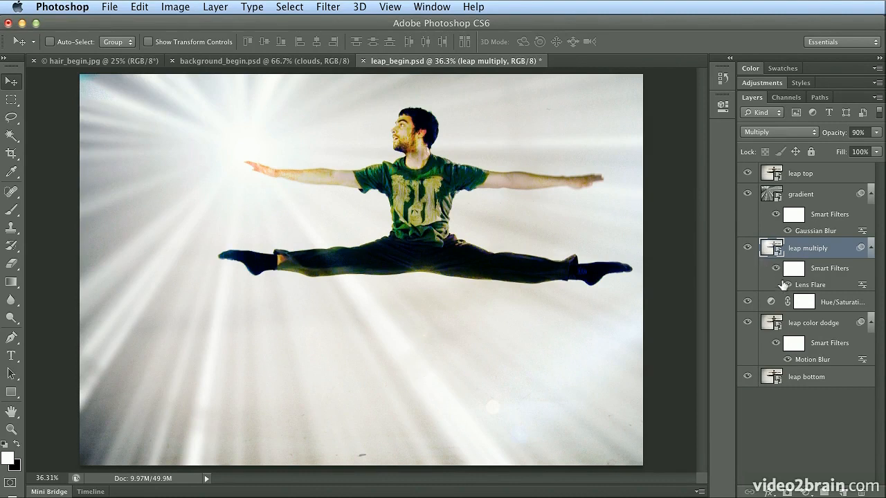
Compare the image without and with the Lens Flare smart filter, and change the filter to 35mm Prime at 107% brightness.
{"action": "left_click", "coordinate": [788, 285]}
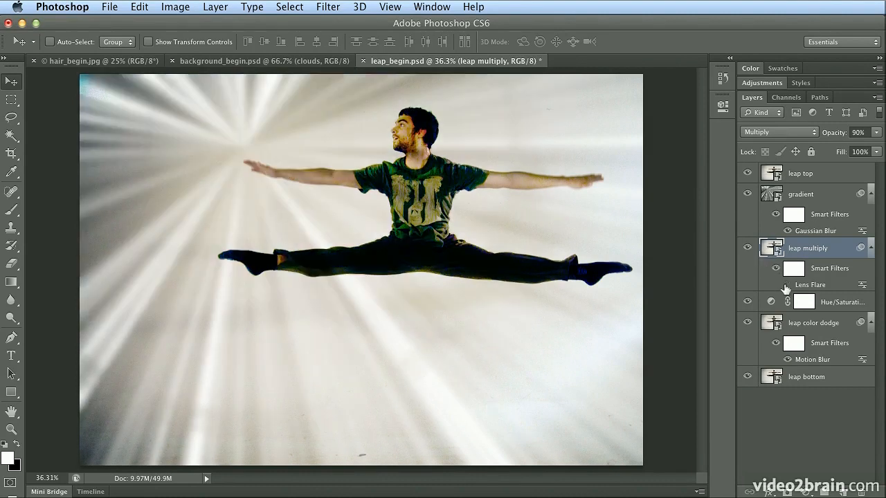
{"action": "left_click", "coordinate": [787, 285]}
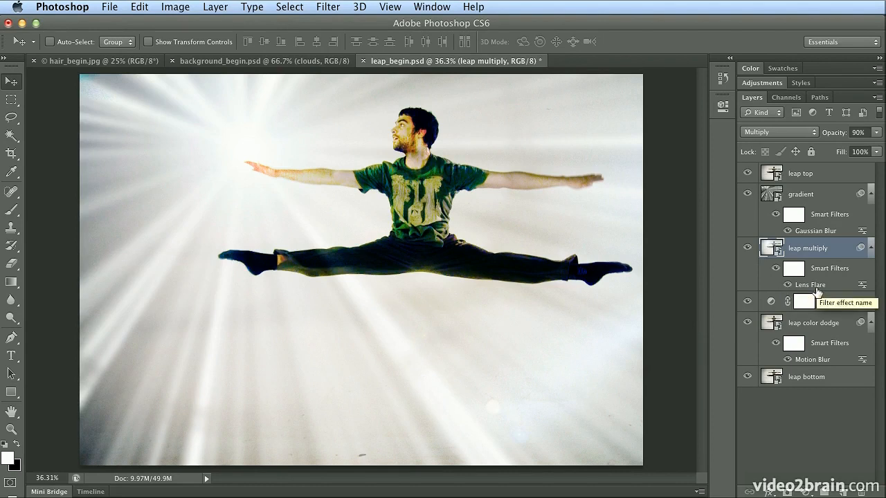
{"action": "double_click", "coordinate": [810, 285]}
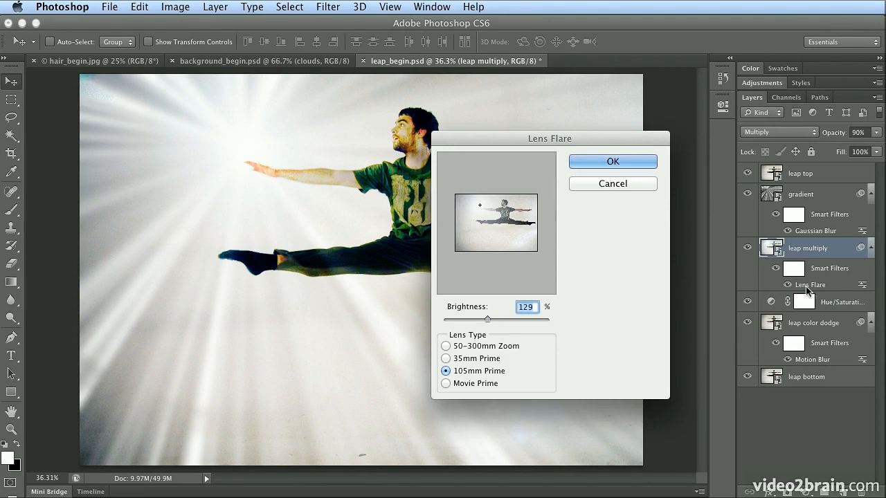
{"action": "left_click_drag", "start_coordinate": [487, 321], "coordinate": [479, 320]}
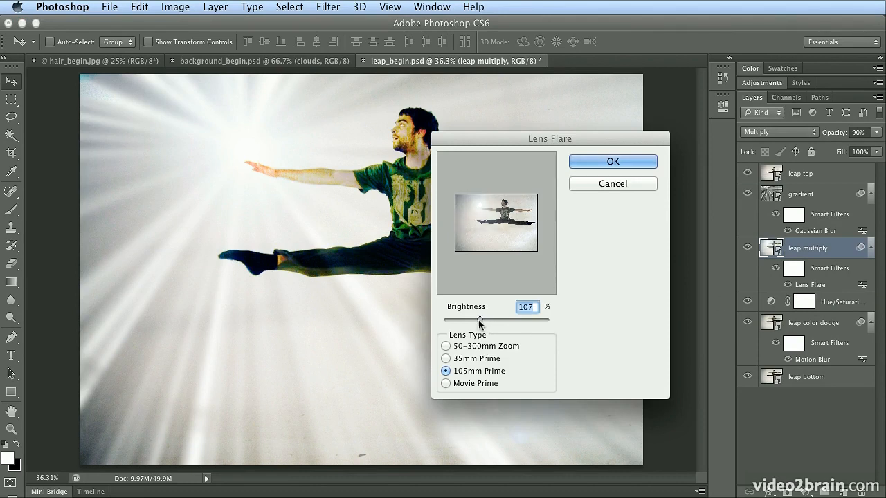
{"action": "left_click", "coordinate": [461, 360]}
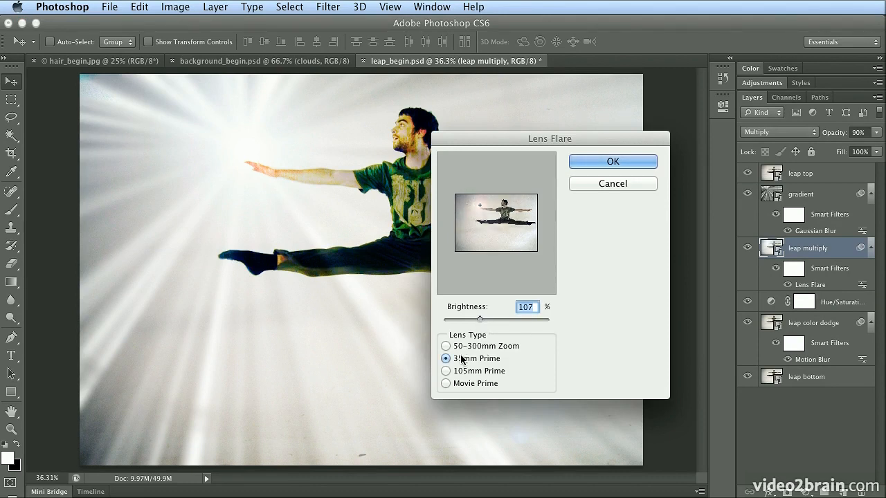
{"action": "left_click", "coordinate": [614, 162]}
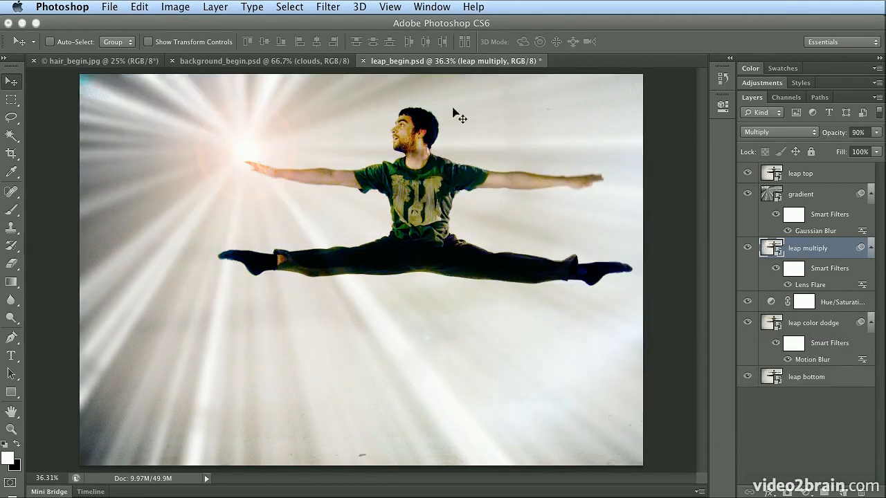
Switch to background_begin.psd at 100% zoom and compare the nebula with the clouds layer's mask disabled and enabled.
{"action": "left_click", "coordinate": [273, 59]}
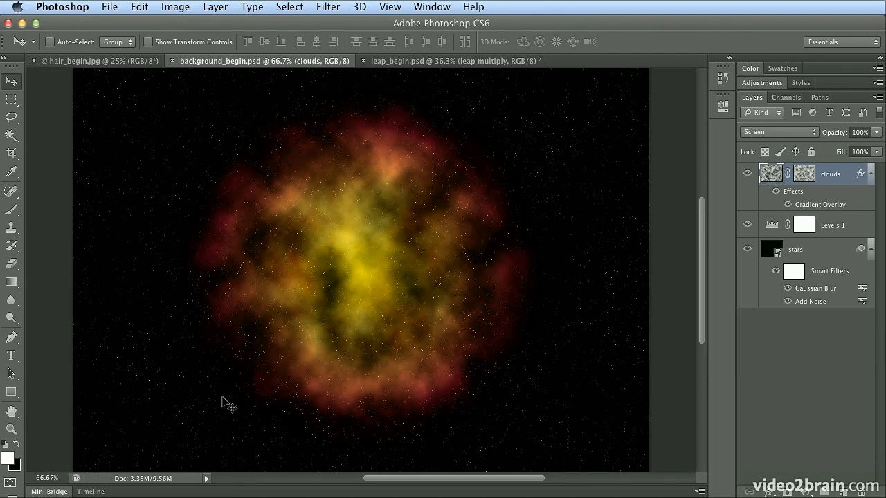
{"action": "key", "text": "super+1"}
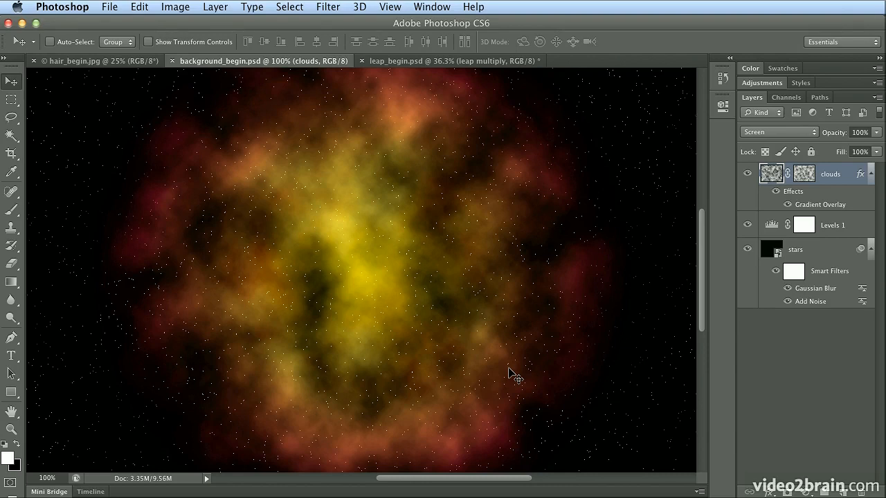
{"action": "left_click", "coordinate": [812, 177], "text": "shift"}
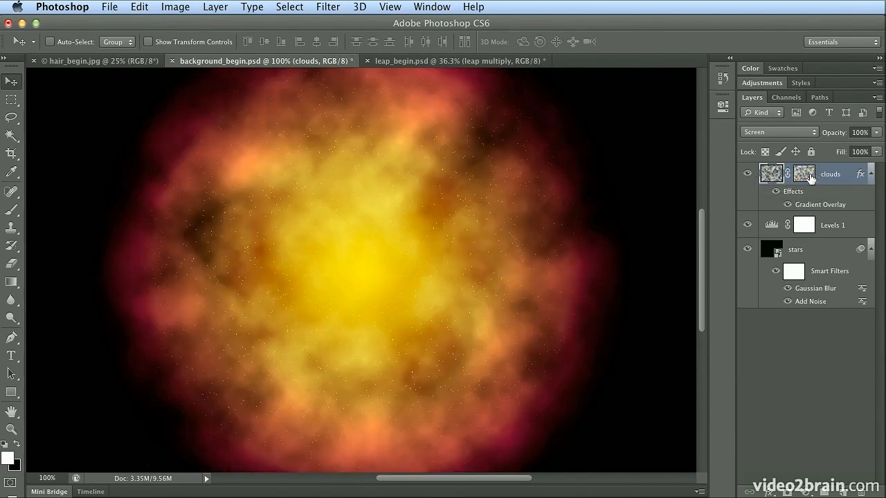
{"action": "left_click", "coordinate": [811, 177], "text": "shift"}
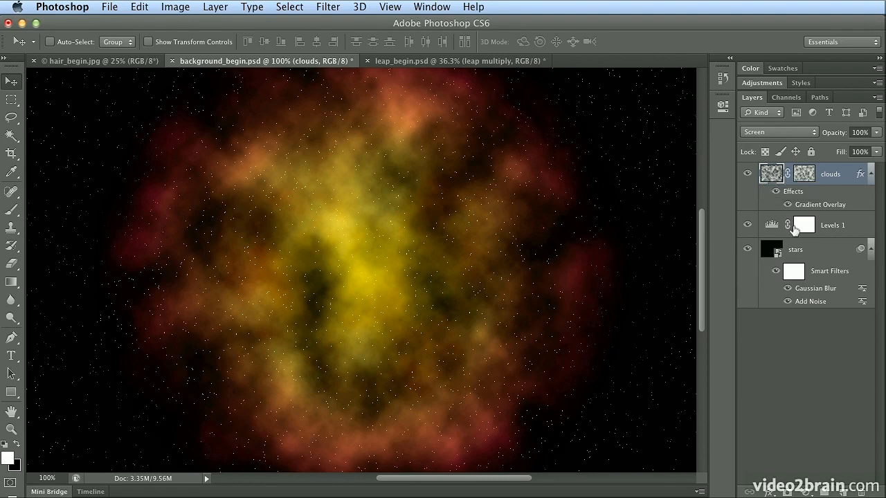
Apply a Movie Prime Lens Flare at 129% brightness to the stars layer, centred near the middle of the image.
{"action": "left_click", "coordinate": [796, 252]}
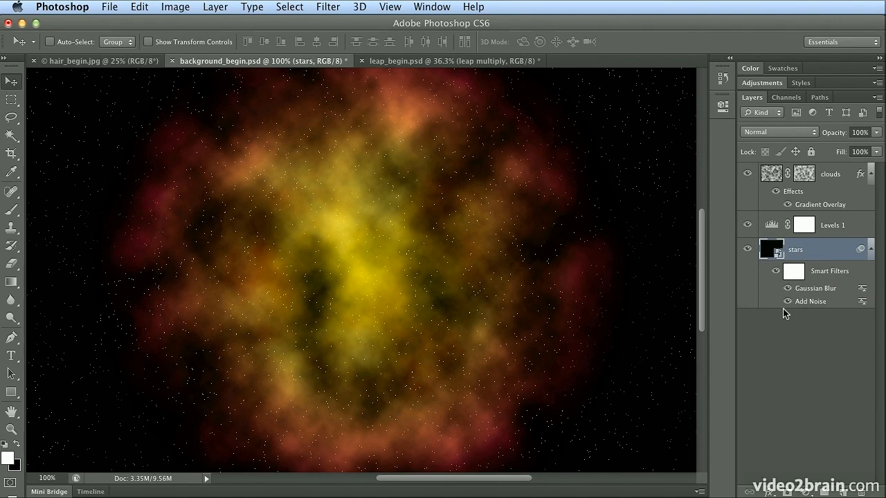
{"action": "left_click", "coordinate": [323, 8]}
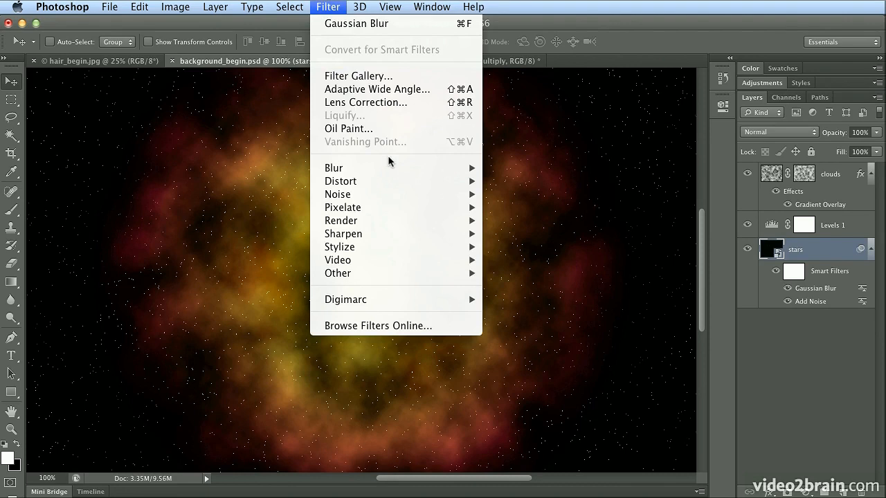
{"action": "mouse_move", "coordinate": [396, 222]}
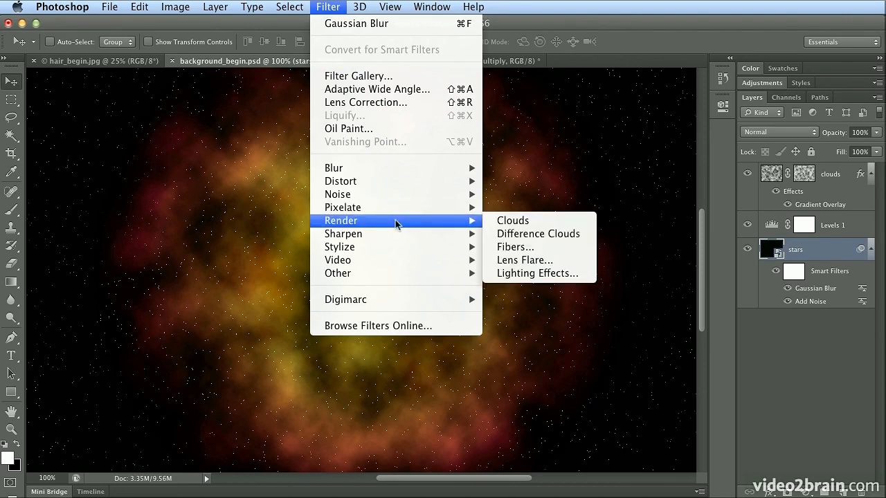
{"action": "left_click", "coordinate": [533, 262]}
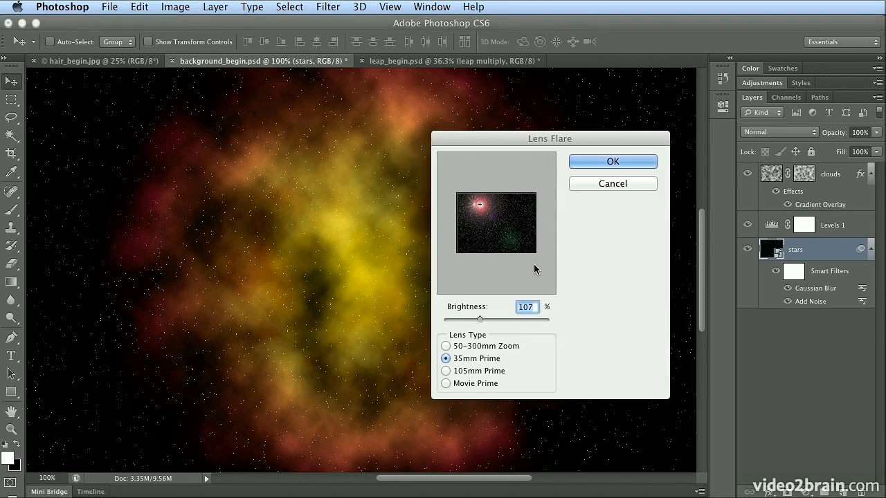
{"action": "left_click", "coordinate": [476, 382]}
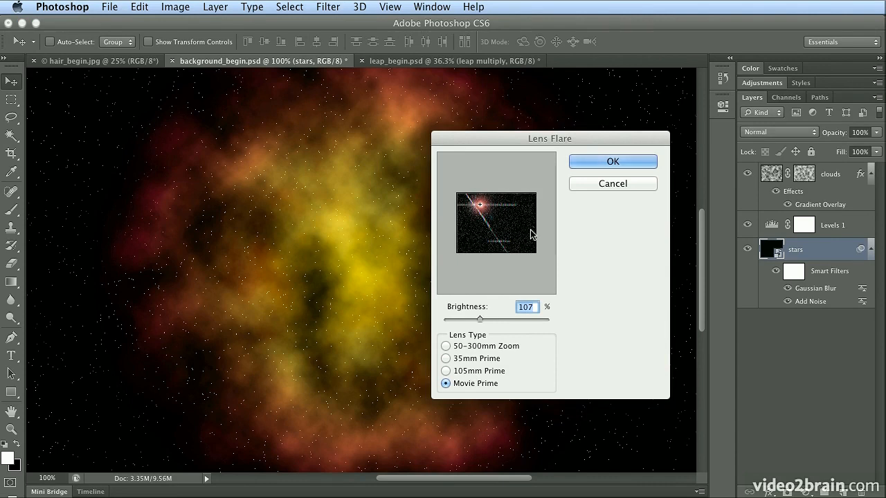
{"action": "left_click_drag", "start_coordinate": [479, 205], "coordinate": [495, 221]}
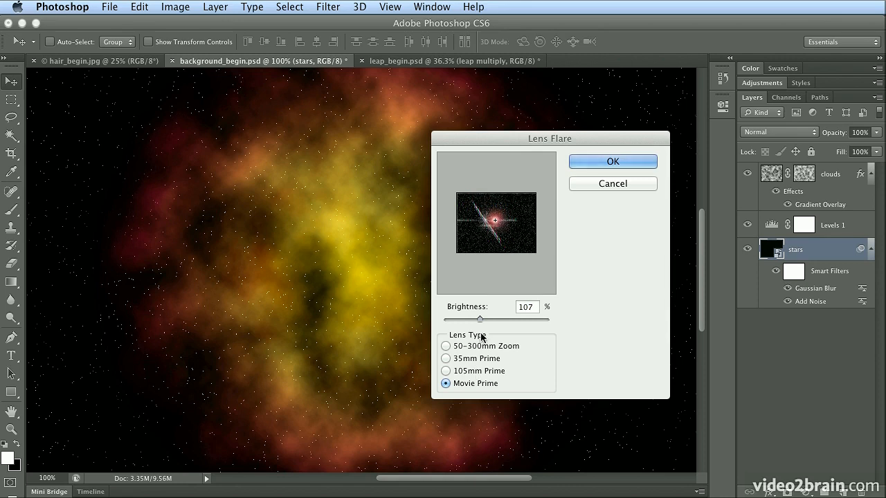
{"action": "left_click_drag", "start_coordinate": [481, 324], "coordinate": [488, 324]}
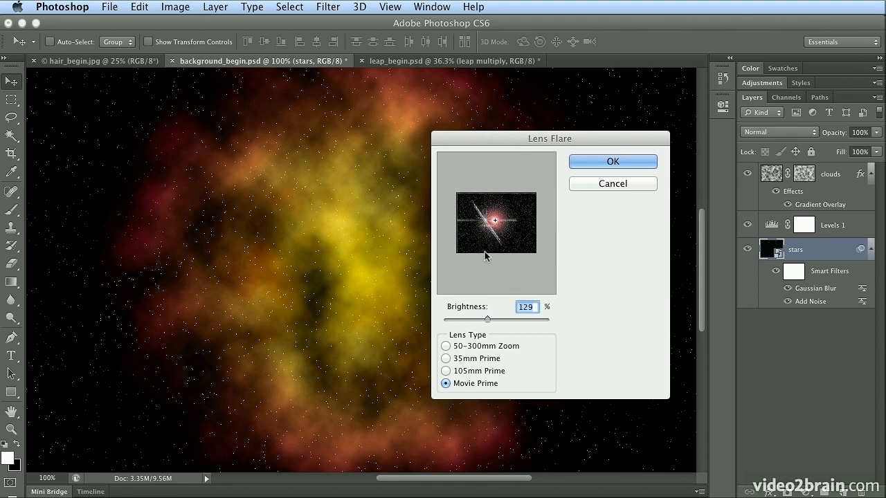
{"action": "left_click", "coordinate": [598, 163]}
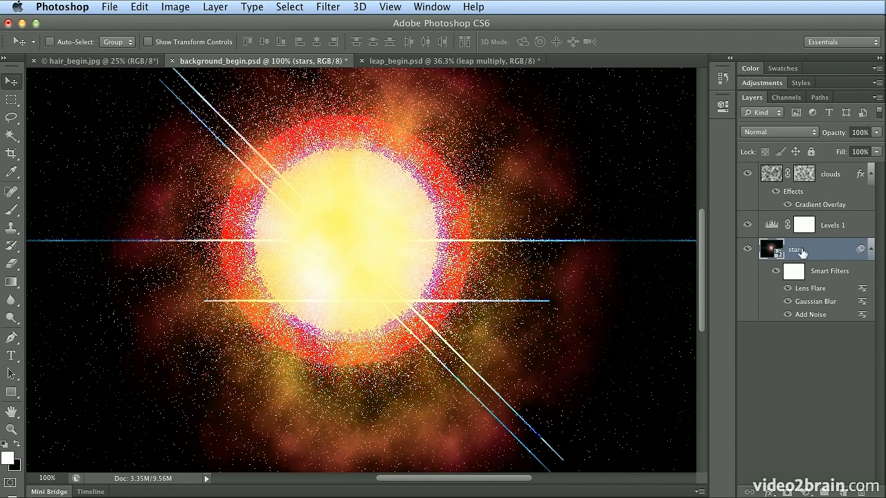
Edit the stars layer's Lens Flare smart filter to lower its brightness considerably.
{"action": "double_click", "coordinate": [817, 292]}
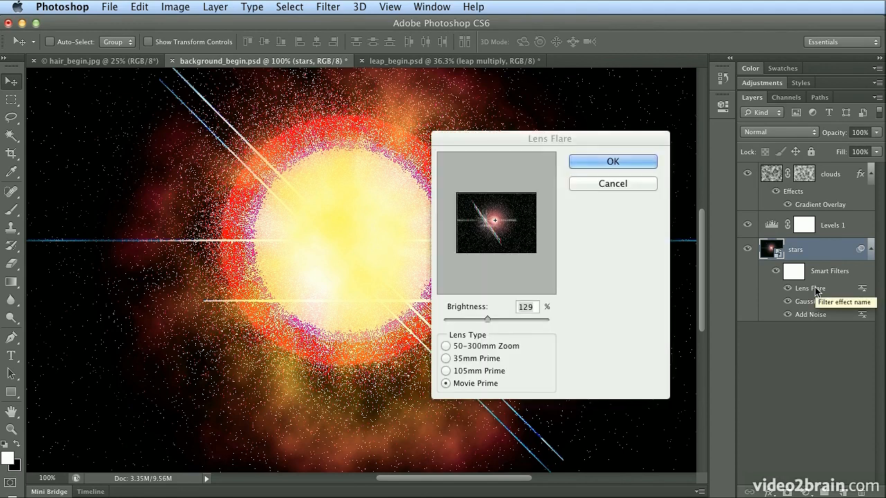
{"action": "left_click_drag", "start_coordinate": [486, 317], "coordinate": [467, 320]}
{"action": "left_click", "coordinate": [613, 163]}
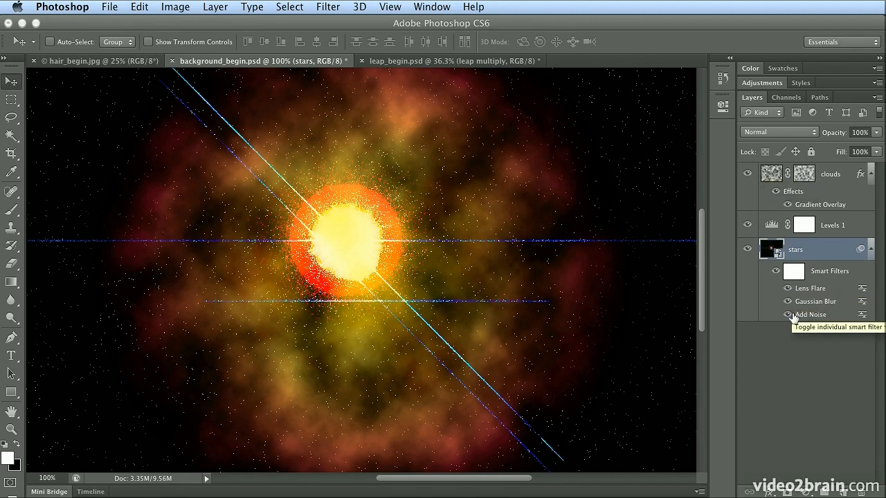
Create a new layer named black directly above the clouds layer.
{"action": "left_click", "coordinate": [842, 176]}
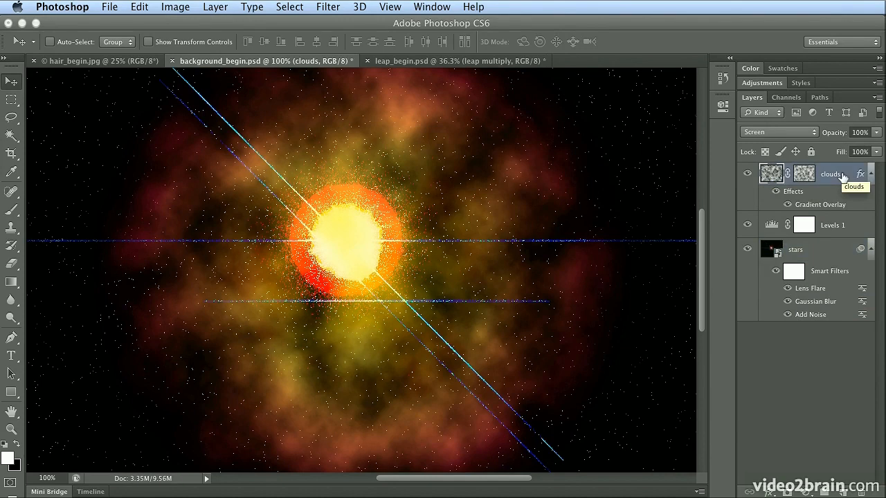
{"action": "left_click", "coordinate": [216, 10]}
{"action": "mouse_move", "coordinate": [217, 23]}
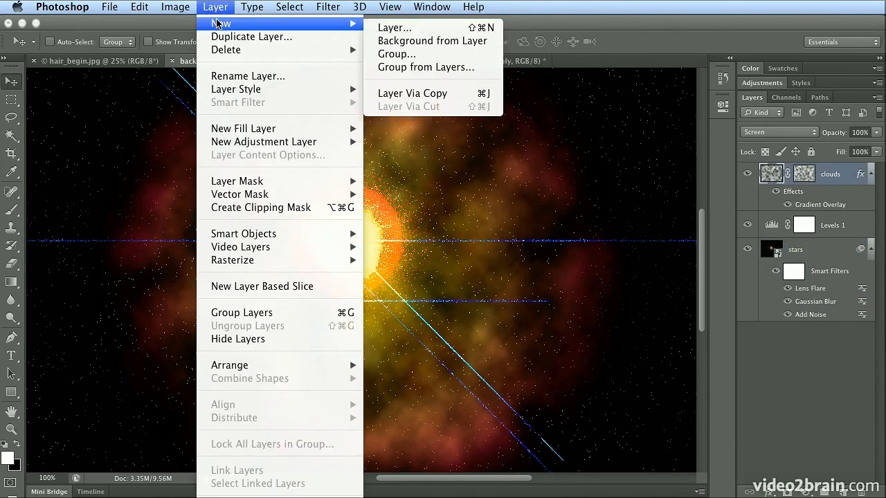
{"action": "left_click", "coordinate": [387, 28]}
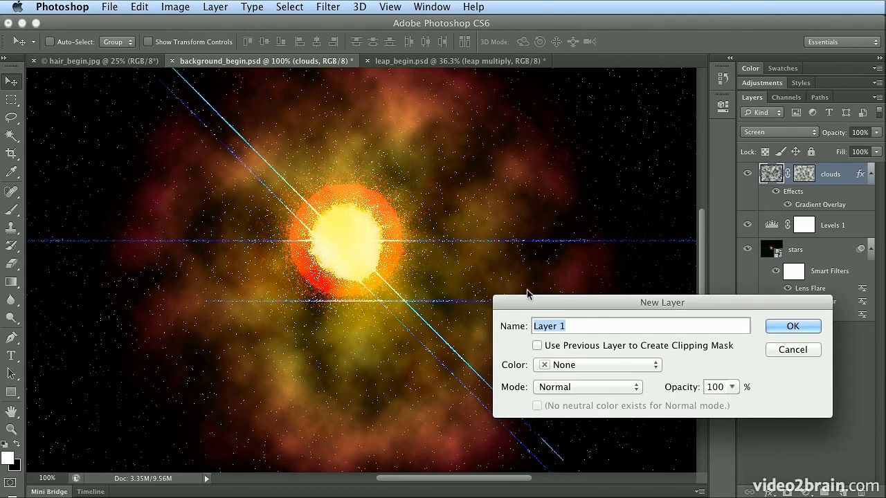
{"action": "left_click_drag", "start_coordinate": [526, 303], "coordinate": [377, 154]}
{"action": "type", "text": "black"}
{"action": "key", "text": "Return"}
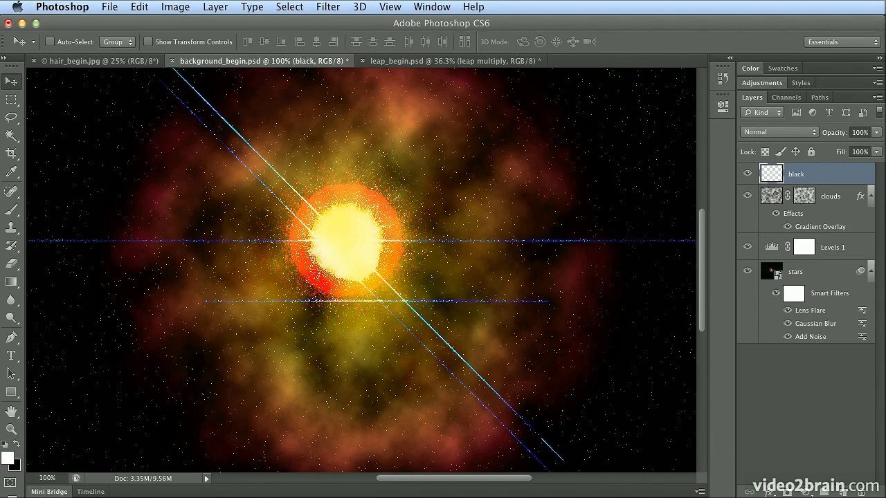
Fill the empty black layer above the clouds with solid black at 100% opacity in Normal mode.
{"action": "left_click", "coordinate": [839, 207]}
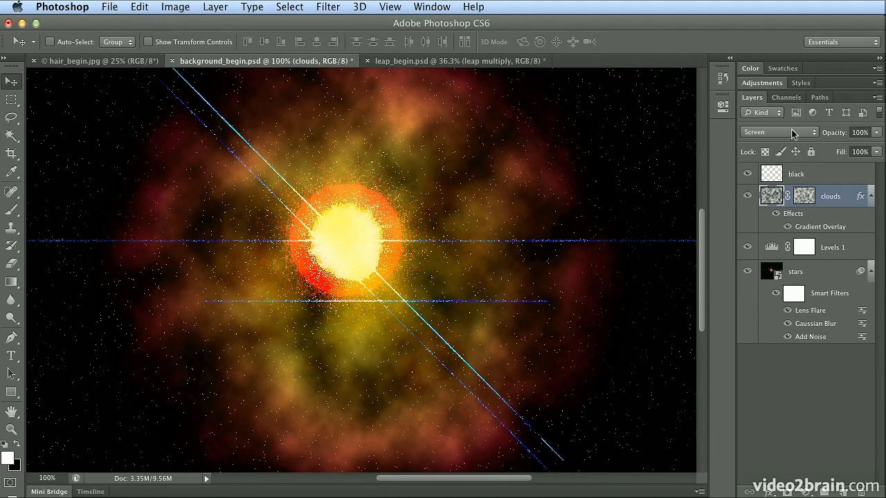
{"action": "left_click", "coordinate": [817, 272]}
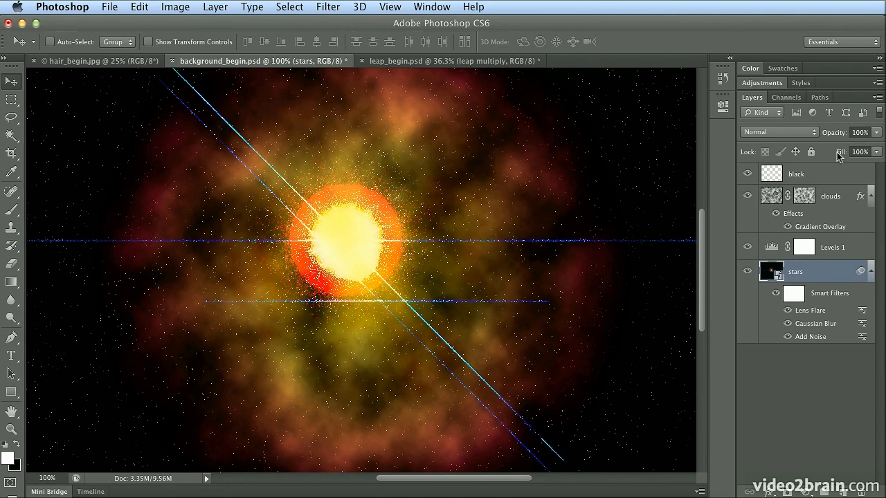
{"action": "left_click", "coordinate": [806, 183]}
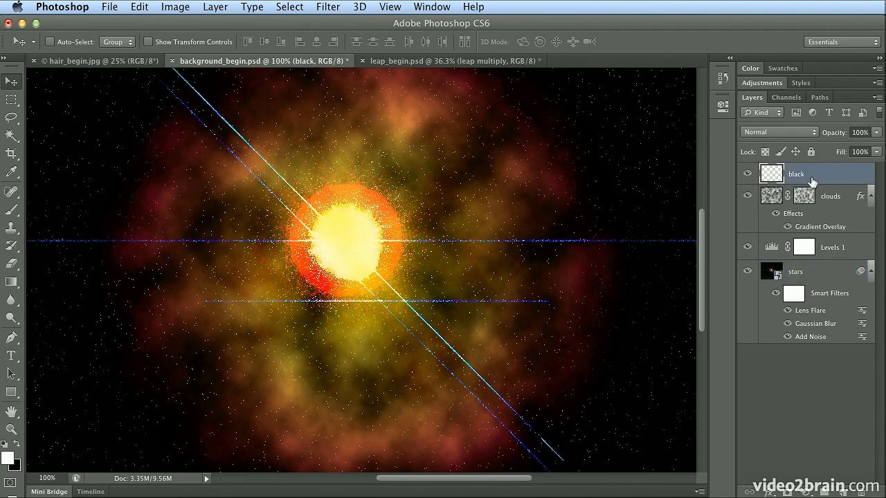
{"action": "left_click", "coordinate": [148, 6]}
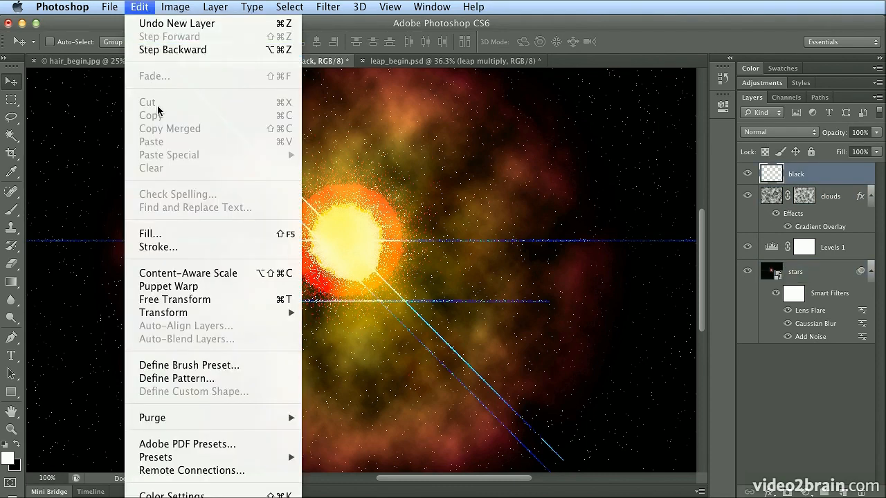
{"action": "left_click", "coordinate": [174, 233]}
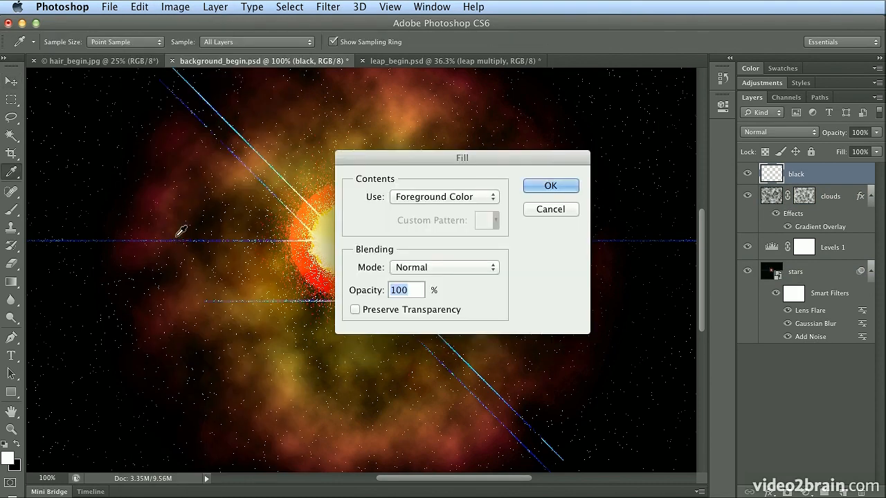
{"action": "left_click", "coordinate": [410, 199]}
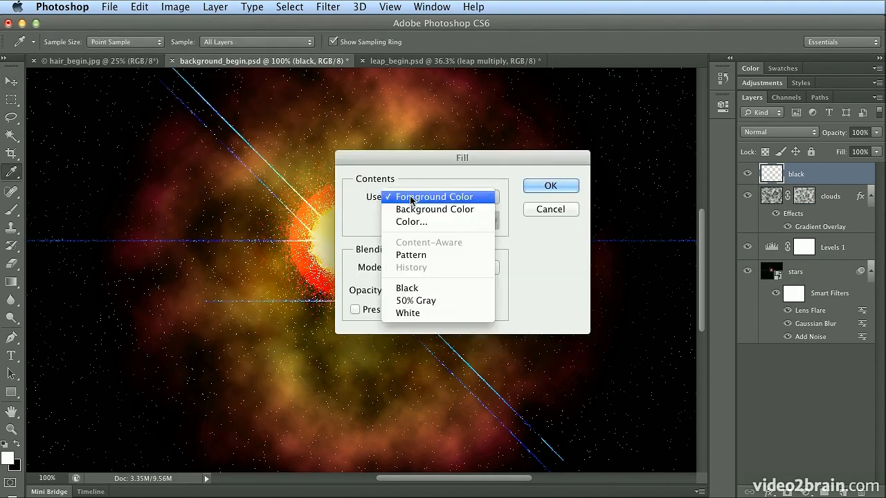
{"action": "left_click", "coordinate": [421, 289]}
{"action": "left_click", "coordinate": [562, 187]}
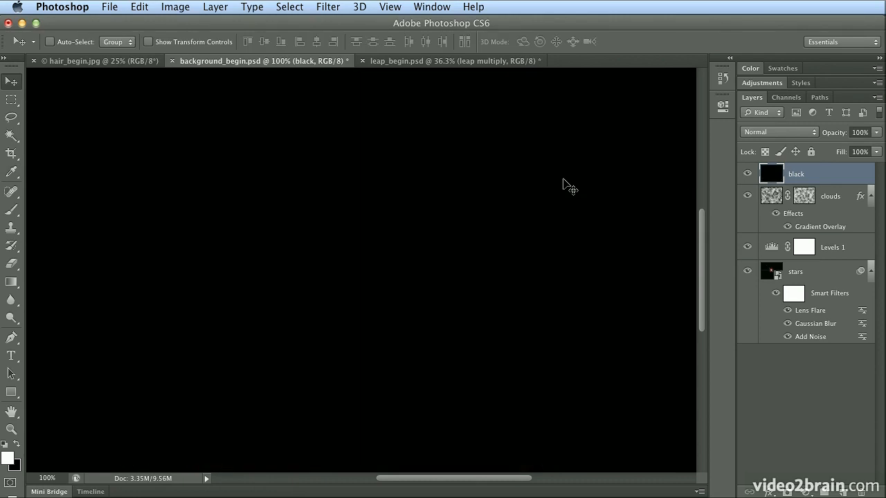
Try to move the Lens Flare smart filter from the stars layer onto the black layer.
{"action": "left_click", "coordinate": [818, 313]}
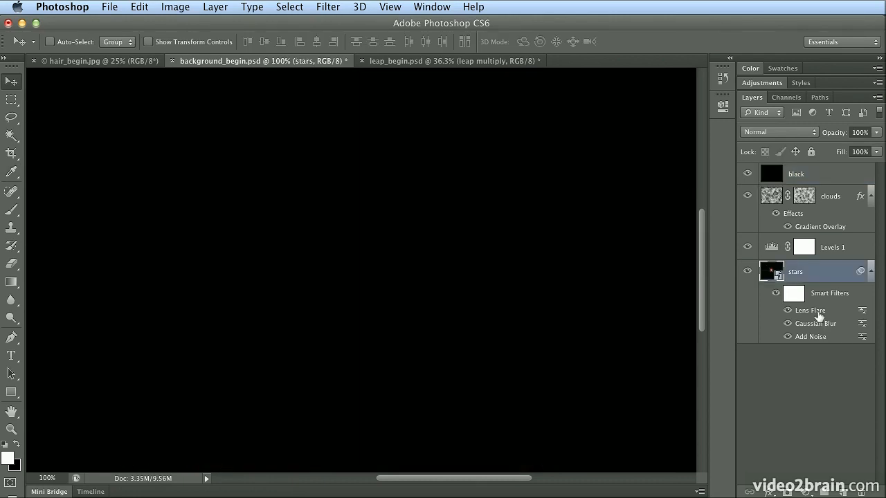
{"action": "left_click_drag", "start_coordinate": [819, 316], "coordinate": [807, 174]}
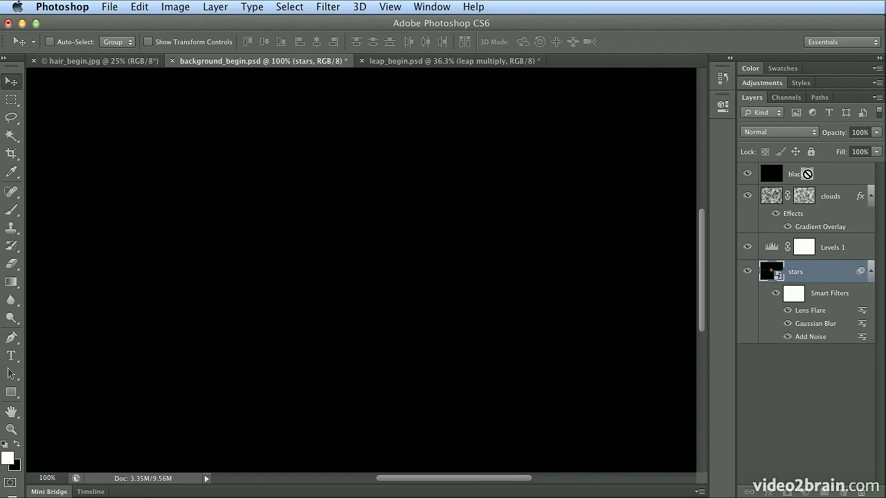
{"action": "left_click_drag", "start_coordinate": [807, 174], "coordinate": [807, 177]}
Convert the black layer into a smart object for re-editable smart filters.
{"action": "left_click", "coordinate": [806, 178]}
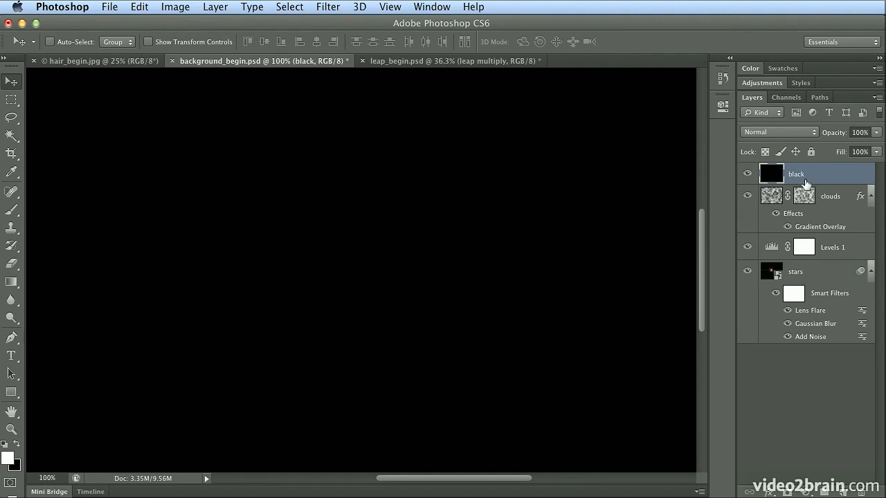
{"action": "left_click", "coordinate": [327, 8]}
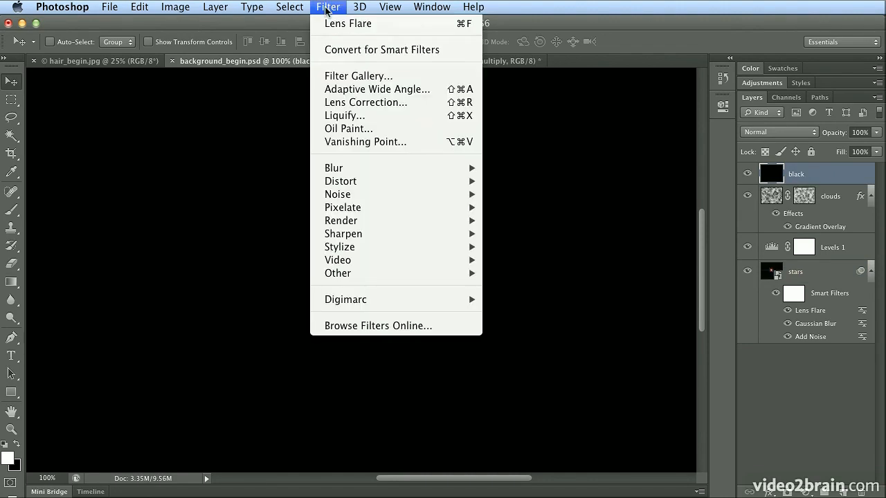
{"action": "left_click", "coordinate": [331, 50]}
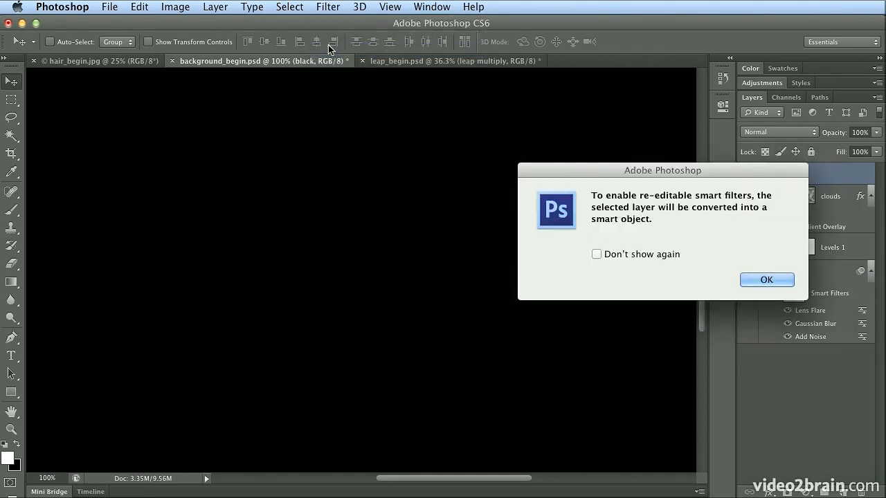
{"action": "left_click_drag", "start_coordinate": [574, 172], "coordinate": [401, 150]}
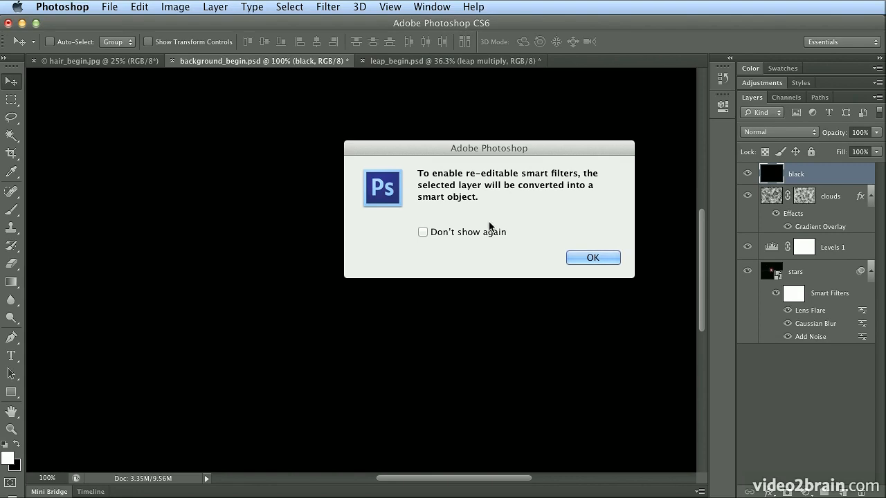
{"action": "left_click", "coordinate": [593, 263]}
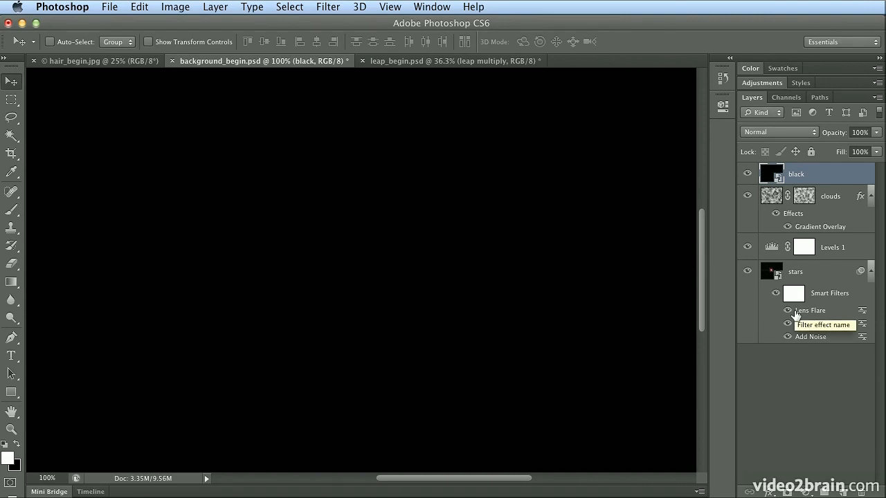
Move the Lens Flare smart filter from the stars layer to the black layer and expand that layer's filter list.
{"action": "left_click", "coordinate": [802, 180]}
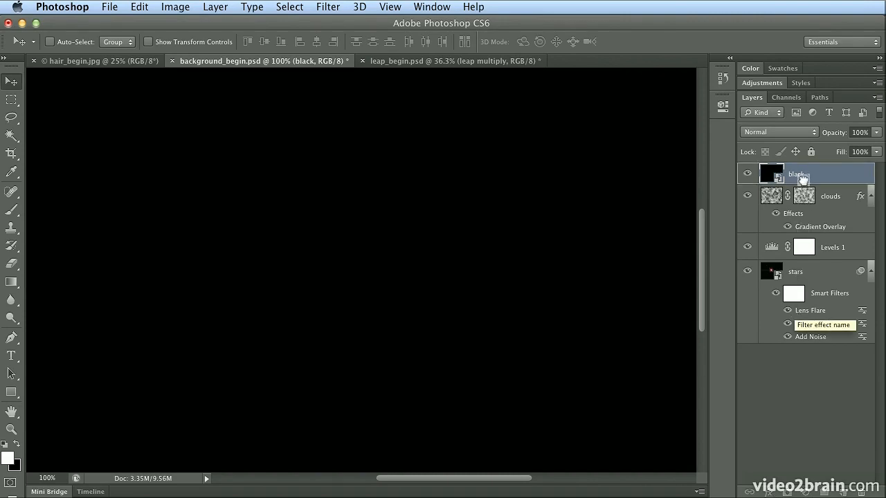
{"action": "left_click_drag", "start_coordinate": [802, 178], "coordinate": [803, 180]}
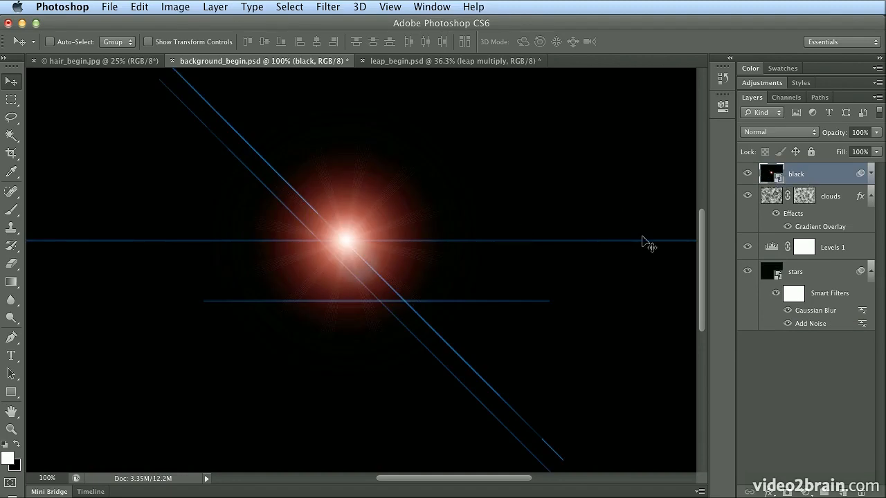
{"action": "left_click", "coordinate": [870, 177]}
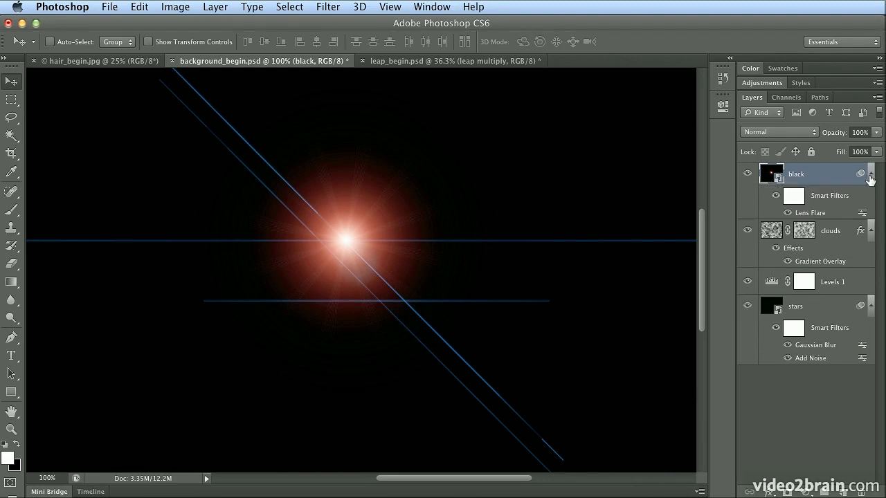
{"action": "left_click", "coordinate": [871, 177]}
{"action": "left_click", "coordinate": [870, 178]}
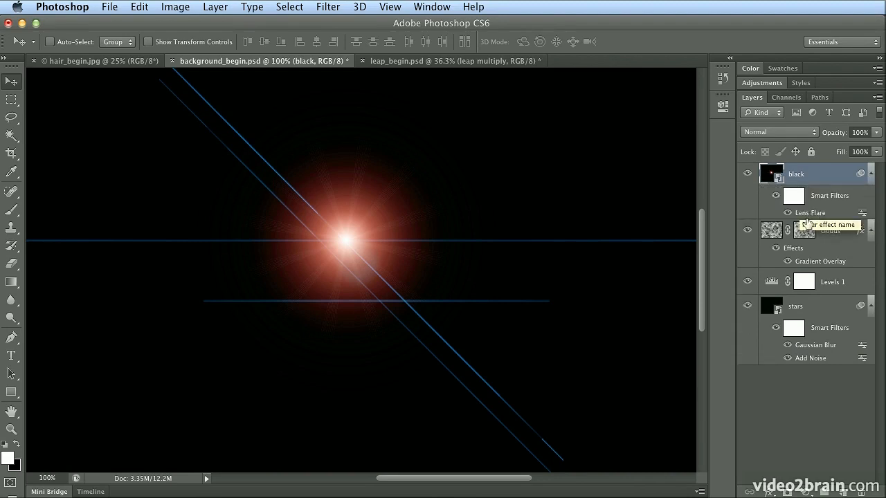
Try the Color Dodge blend mode on the black layer, then set it to Linear Dodge (Add).
{"action": "left_click", "coordinate": [803, 132]}
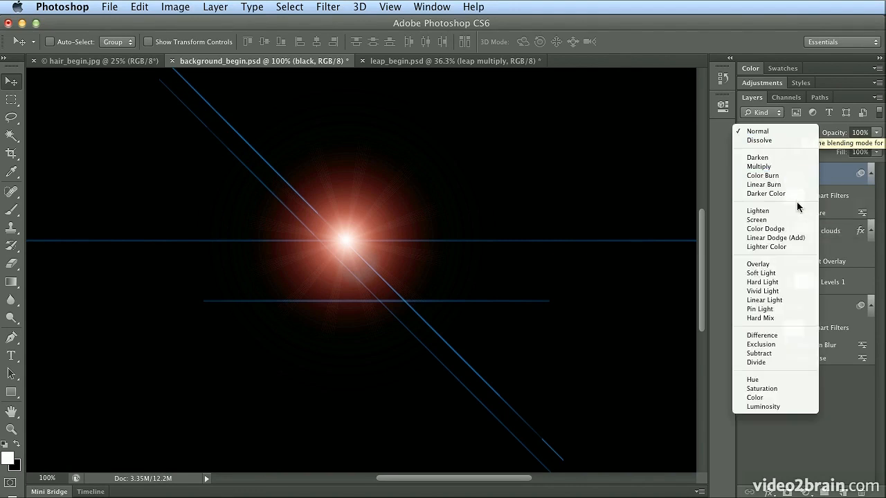
{"action": "key", "text": "Escape"}
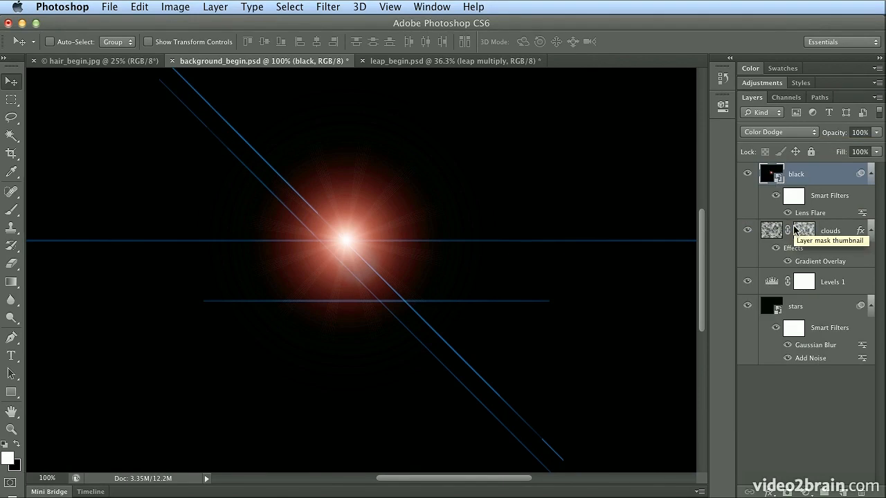
{"action": "left_click", "coordinate": [794, 132]}
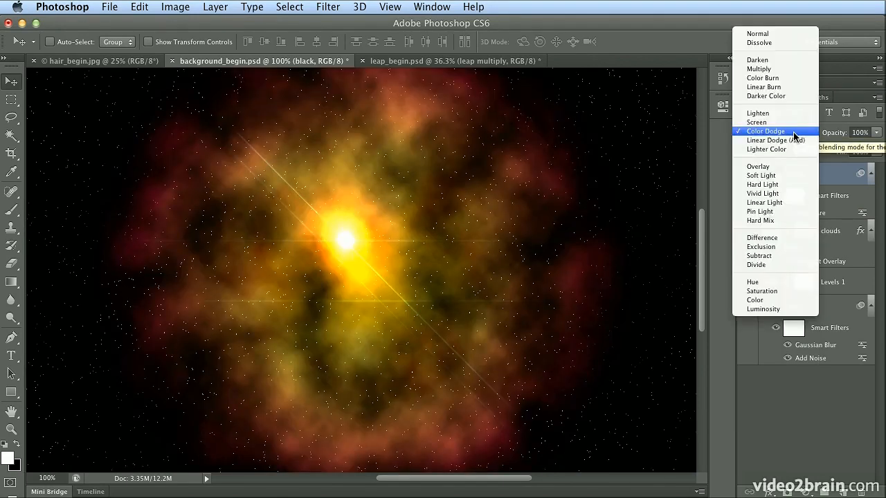
{"action": "left_click", "coordinate": [797, 139]}
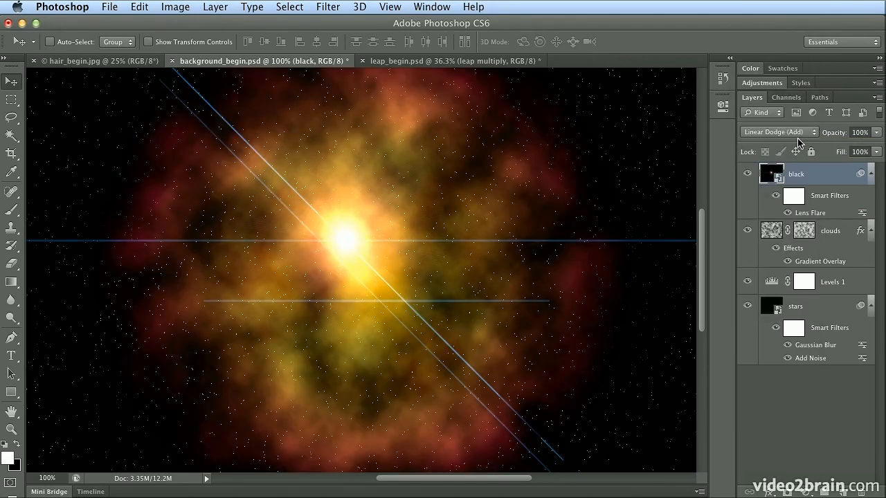
Compare the Overlay and Soft Light blend modes on the black layer, then return it to Linear Dodge (Add).
{"action": "left_click", "coordinate": [797, 133]}
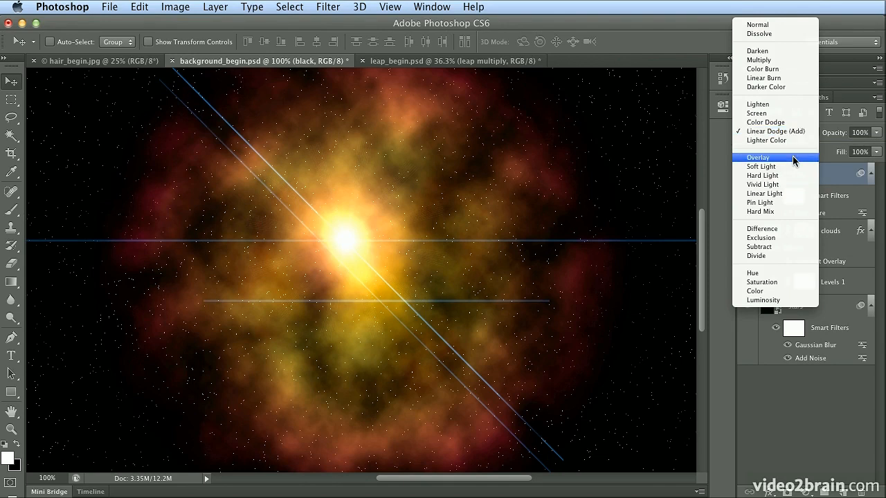
{"action": "left_click", "coordinate": [793, 156]}
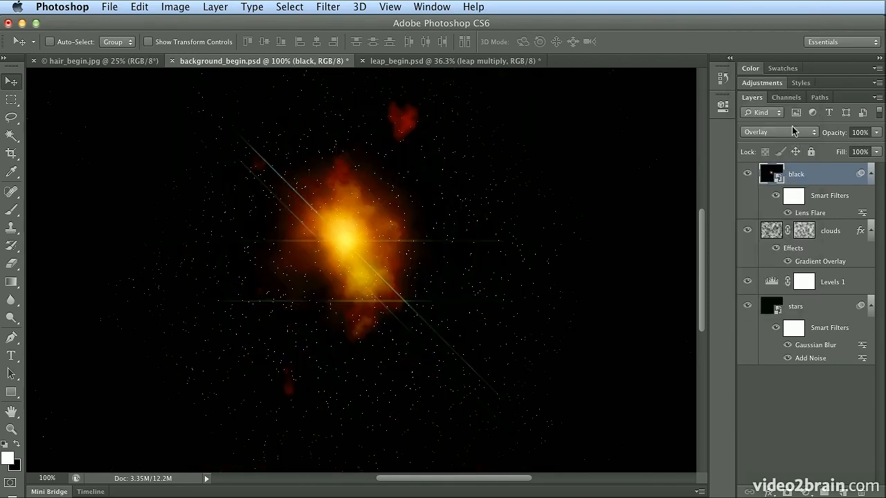
{"action": "left_click", "coordinate": [796, 132]}
{"action": "left_click", "coordinate": [791, 141]}
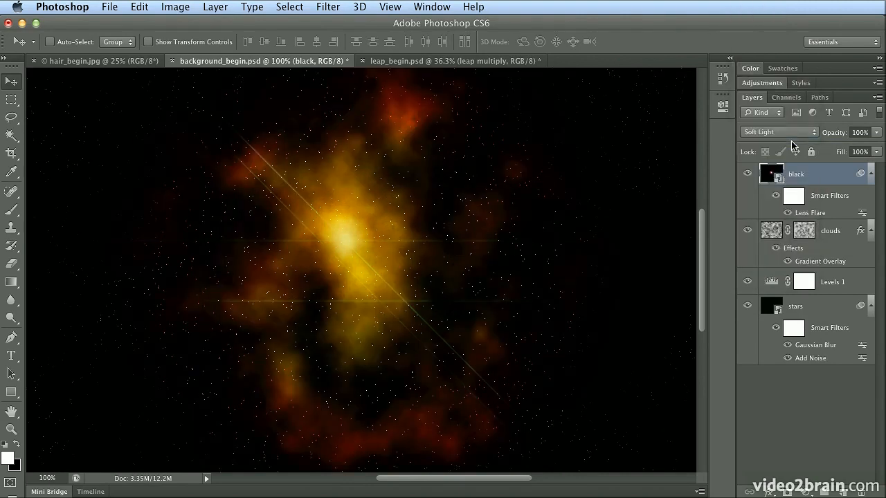
{"action": "left_click", "coordinate": [792, 133]}
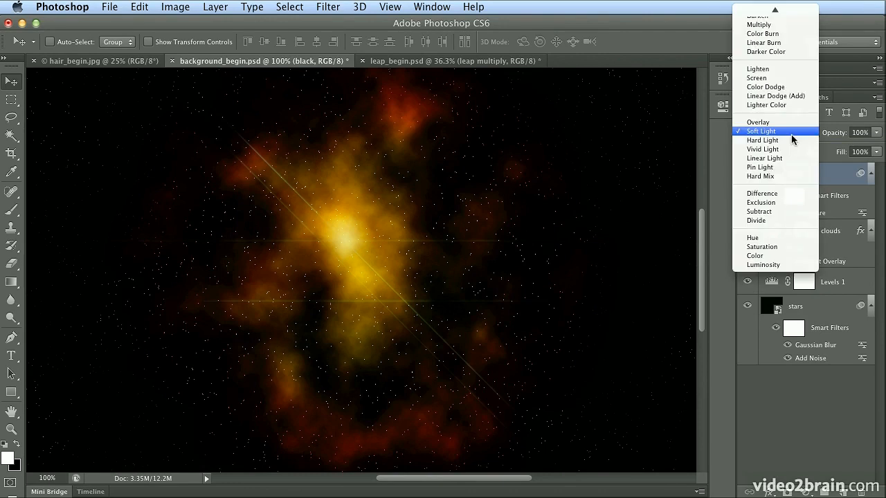
{"action": "left_click", "coordinate": [794, 97]}
Examine the blended lens flare over the whole nebula at 50% and 66.67% zoom.
{"action": "key", "text": "super+minus"}
{"action": "key", "text": "super+minus"}
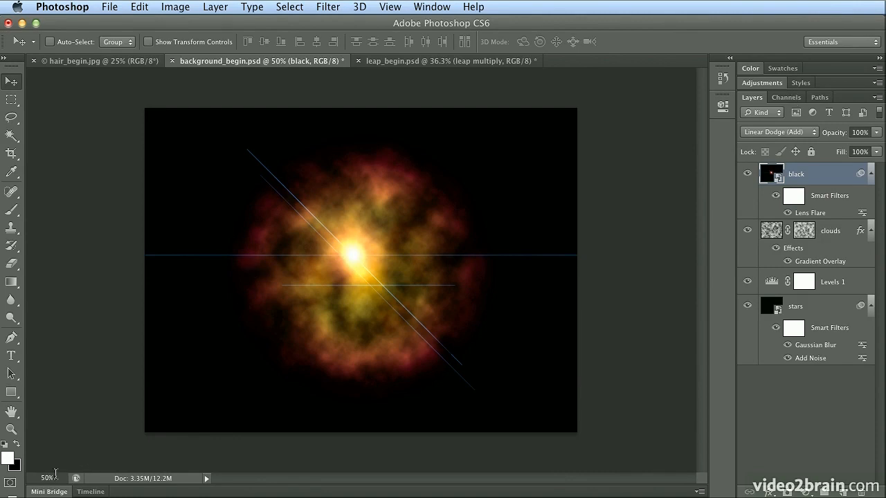
{"action": "key", "text": "super+plus"}
{"action": "key", "text": "super+plus"}
{"action": "key", "text": "super+minus"}
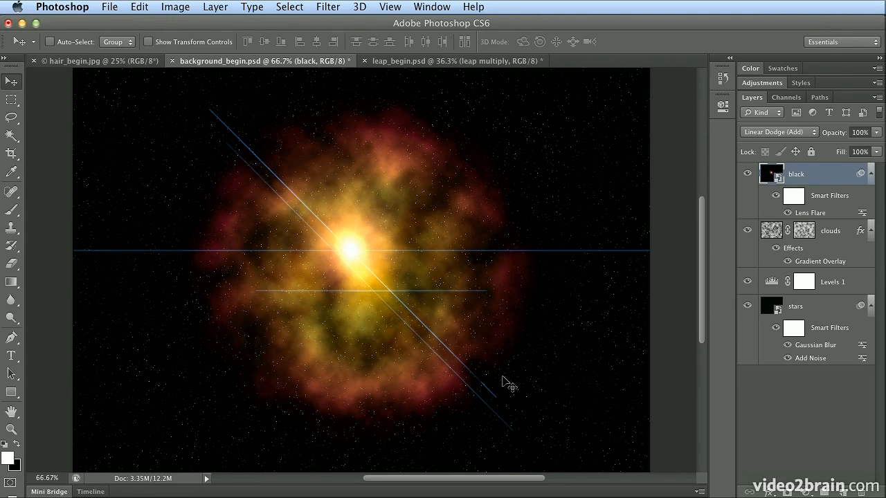
Switch to hair_begin.jpg and start the Lighting Effects filter on its Background layer.
{"action": "left_click", "coordinate": [99, 65]}
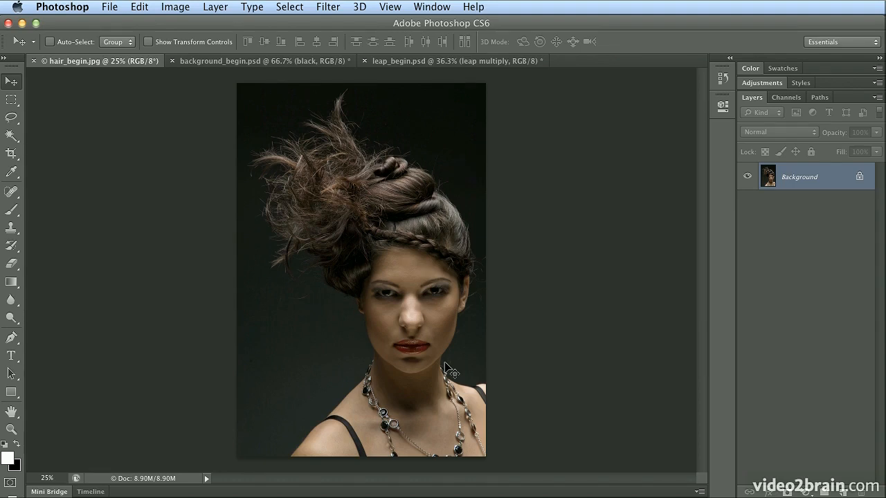
{"action": "left_click", "coordinate": [328, 7]}
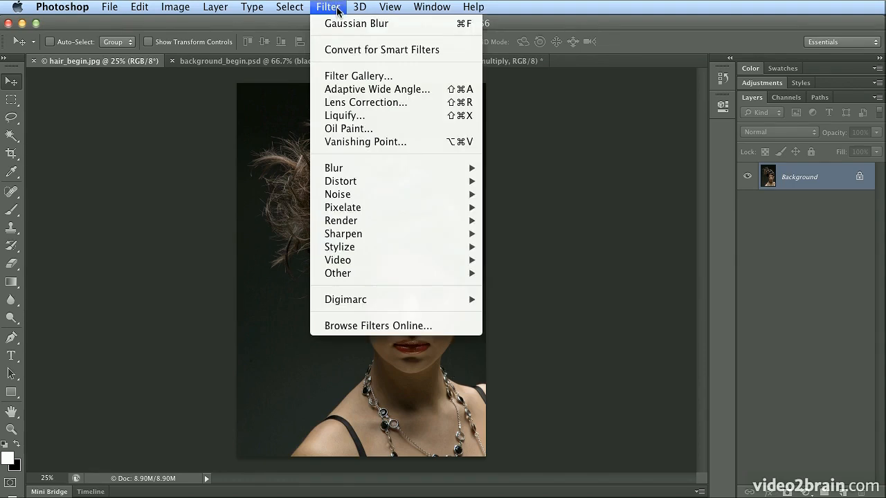
{"action": "mouse_move", "coordinate": [404, 223]}
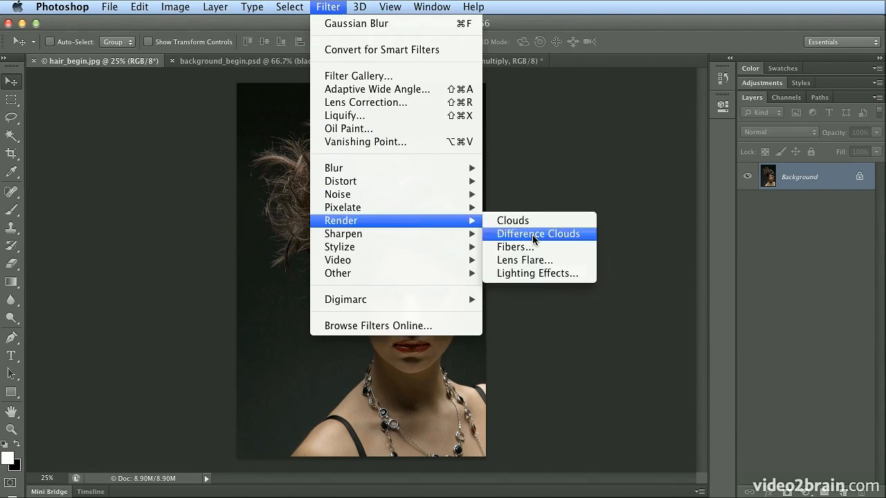
{"action": "left_click", "coordinate": [567, 274]}
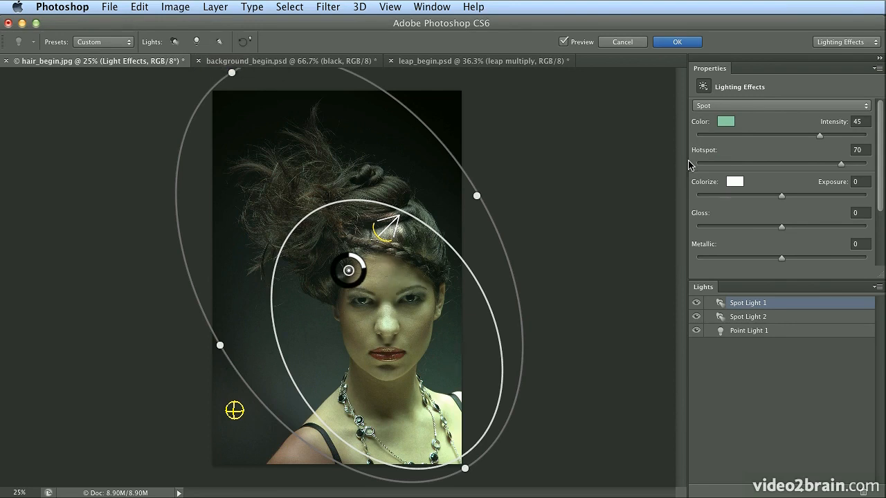
Set the colour of Spot Light 1 to dark green, 094f20.
{"action": "left_click", "coordinate": [726, 122]}
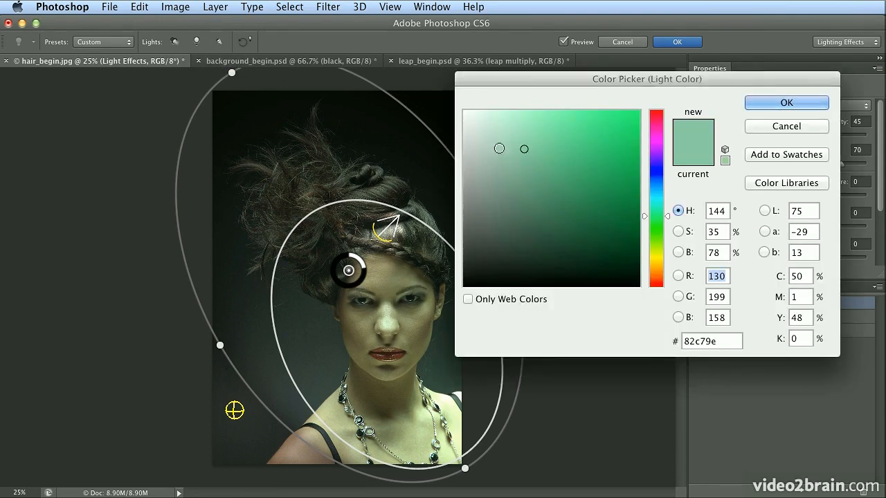
{"action": "mouse_move", "coordinate": [536, 163]}
{"action": "left_mouse_down"}
{"action": "mouse_move", "coordinate": [450, 98]}
{"action": "mouse_move", "coordinate": [466, 284]}
{"action": "mouse_move", "coordinate": [584, 207]}
{"action": "mouse_move", "coordinate": [640, 234]}
{"action": "left_mouse_up"}
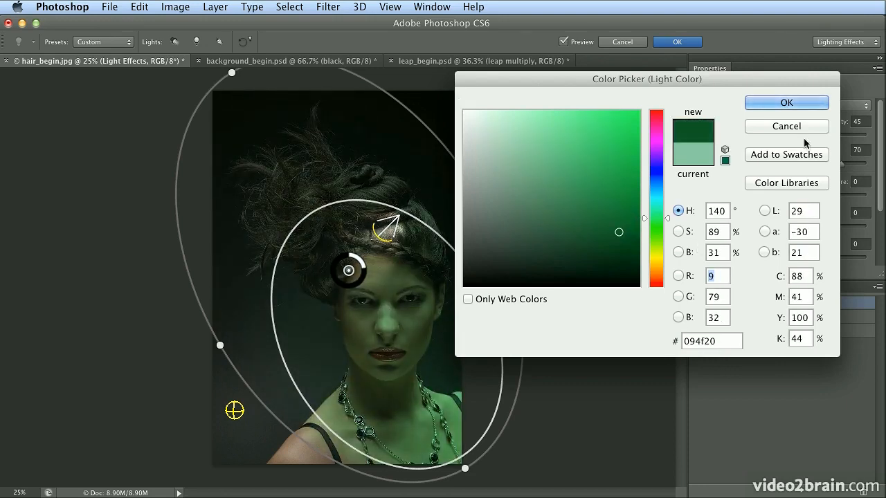
{"action": "left_click", "coordinate": [787, 102]}
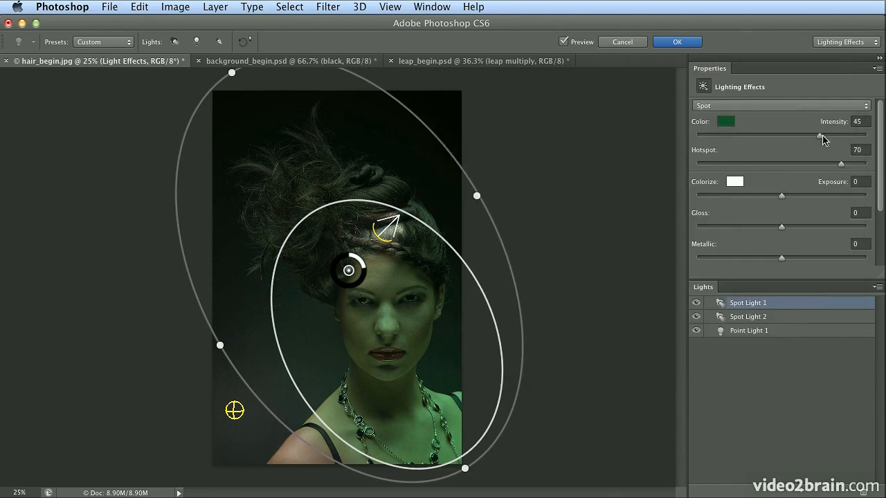
Set Spot Light 1 to an intensity of 72 and a hotspot of 42.
{"action": "left_click_drag", "start_coordinate": [820, 136], "coordinate": [762, 167]}
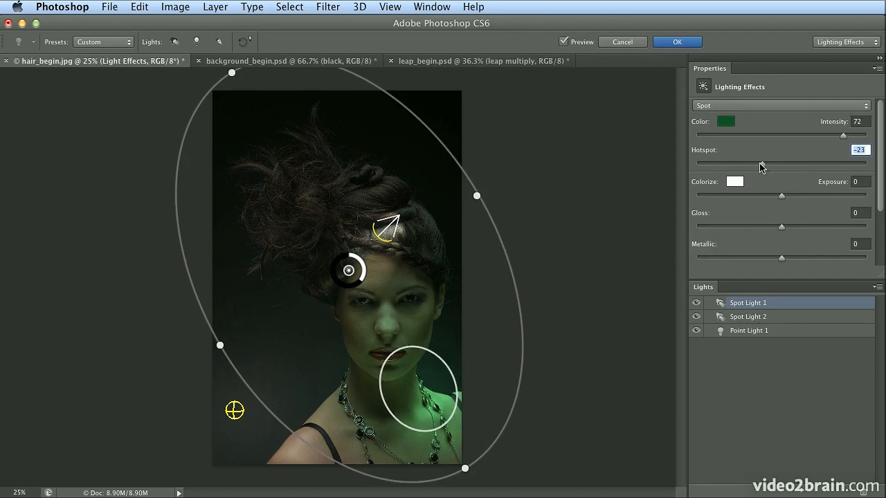
{"action": "left_click_drag", "start_coordinate": [763, 166], "coordinate": [818, 168]}
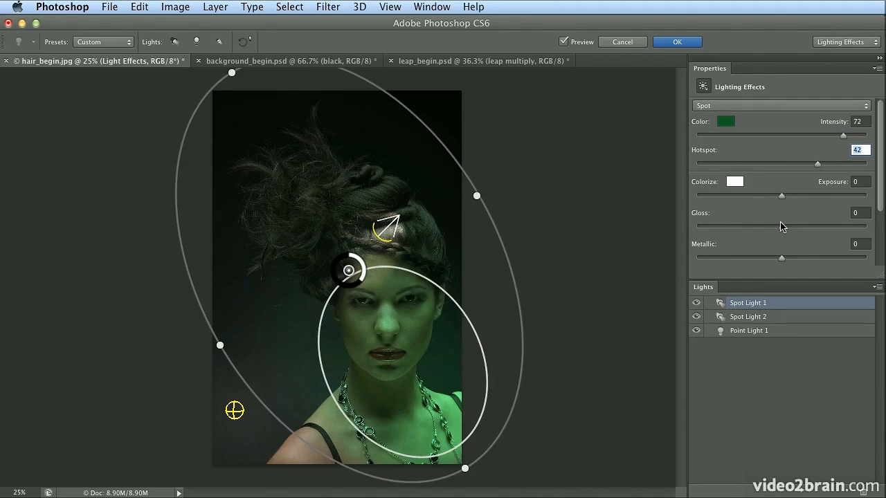
Try different gloss and metallic values for the lighting, settling on a gloss of -80 and a metallic value of 100.
{"action": "left_click_drag", "start_coordinate": [783, 226], "coordinate": [697, 232]}
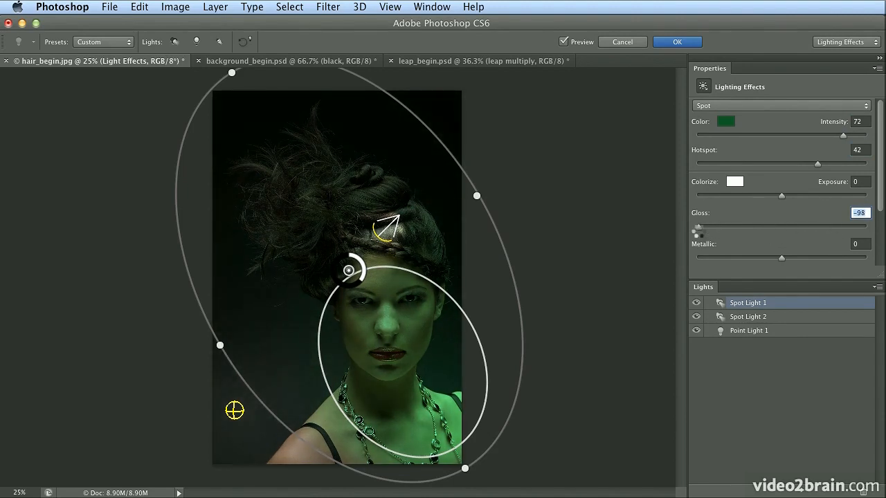
{"action": "left_click_drag", "start_coordinate": [783, 260], "coordinate": [878, 260]}
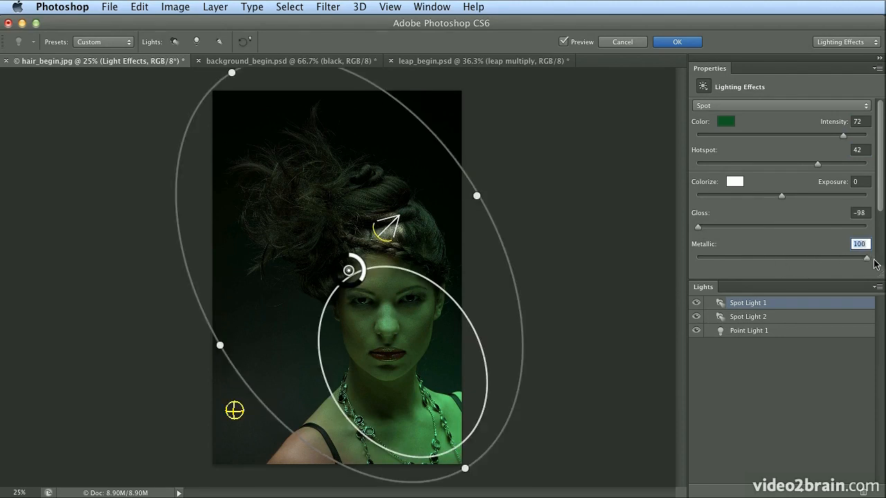
{"action": "left_click_drag", "start_coordinate": [865, 258], "coordinate": [735, 258]}
{"action": "key", "text": "super+plus"}
{"action": "key", "text": "super+plus"}
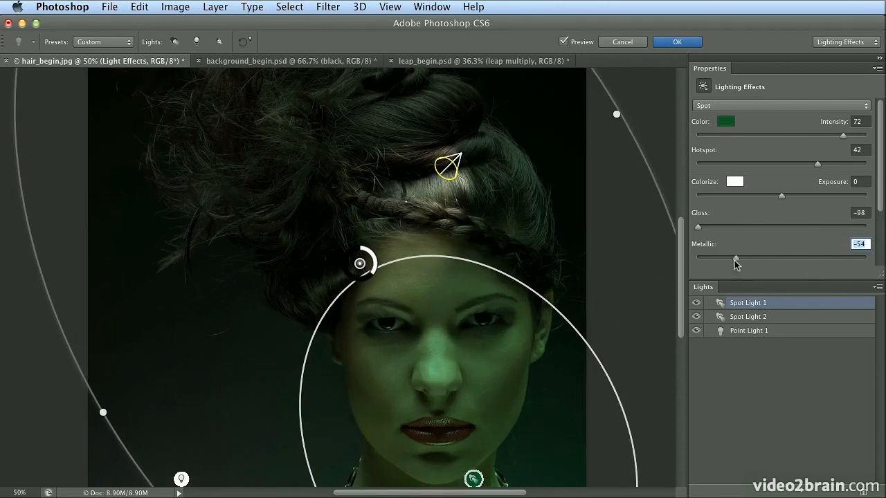
{"action": "left_click_drag", "start_coordinate": [699, 227], "coordinate": [714, 226]}
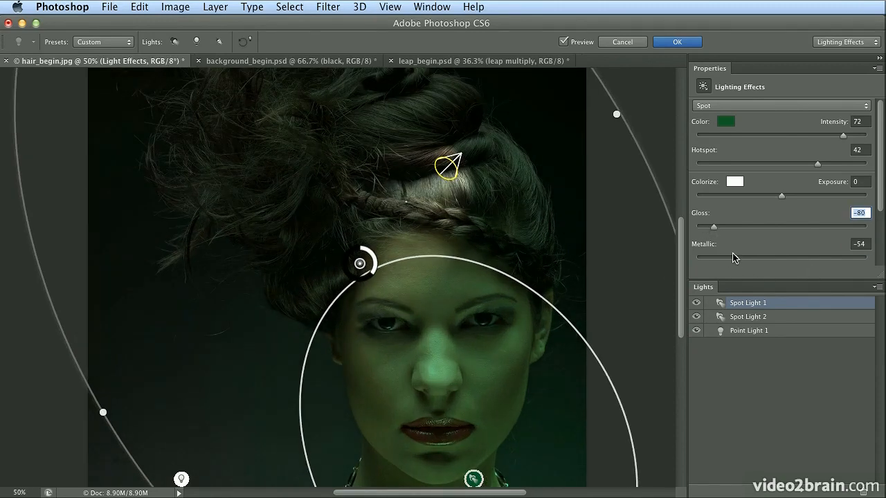
{"action": "left_click_drag", "start_coordinate": [736, 257], "coordinate": [878, 258]}
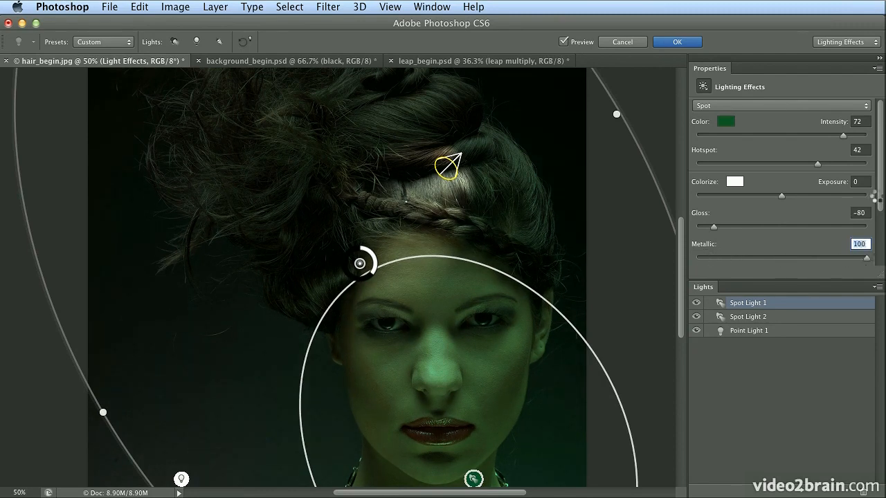
Lower the ambience of the lighting to -24.
{"action": "left_click_drag", "start_coordinate": [881, 200], "coordinate": [883, 261]}
{"action": "left_click_drag", "start_coordinate": [777, 208], "coordinate": [760, 215]}
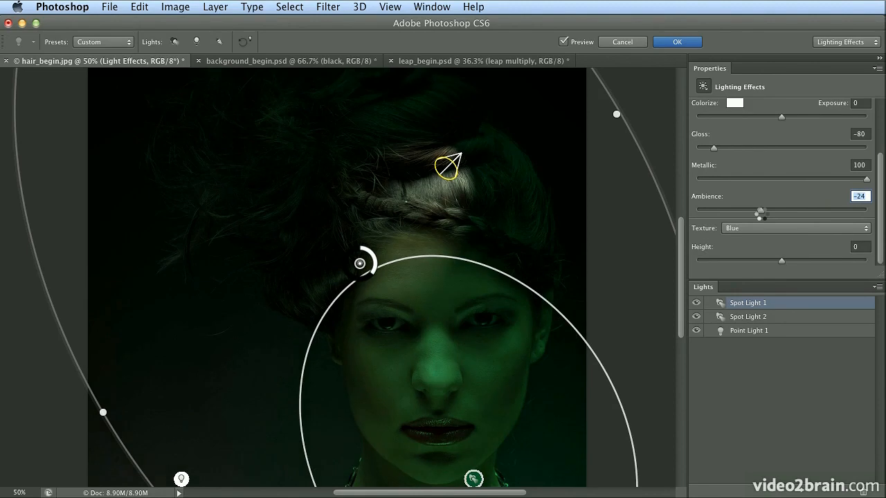
Toggle the visibility of Spot Light 2 and Point Light 1 off and on to compare their effect on the portrait.
{"action": "left_click", "coordinate": [697, 318]}
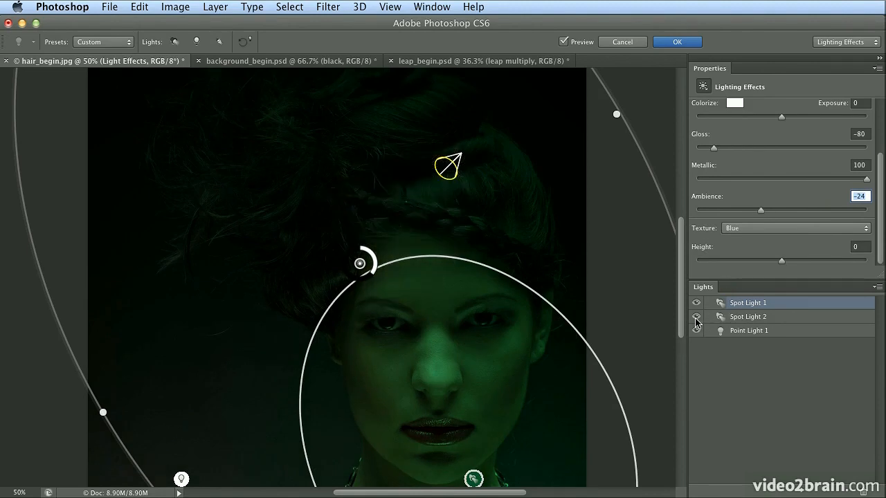
{"action": "left_click", "coordinate": [696, 318]}
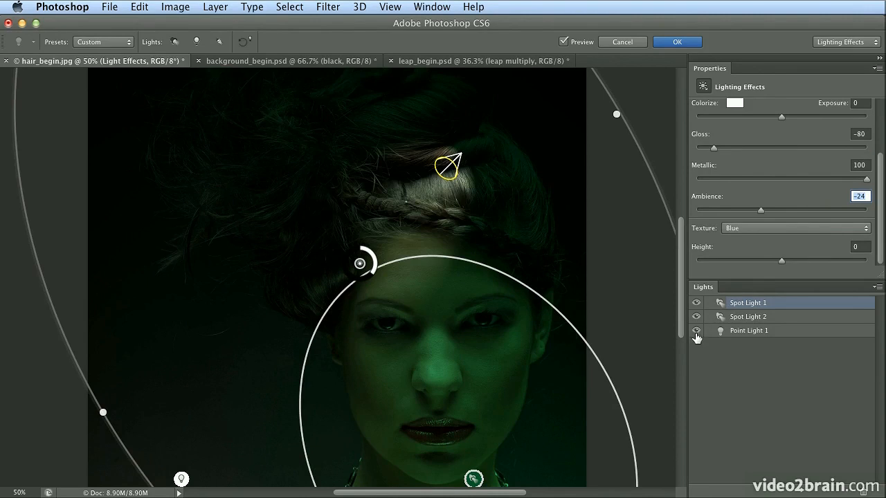
{"action": "left_click", "coordinate": [696, 332]}
{"action": "left_click", "coordinate": [695, 332]}
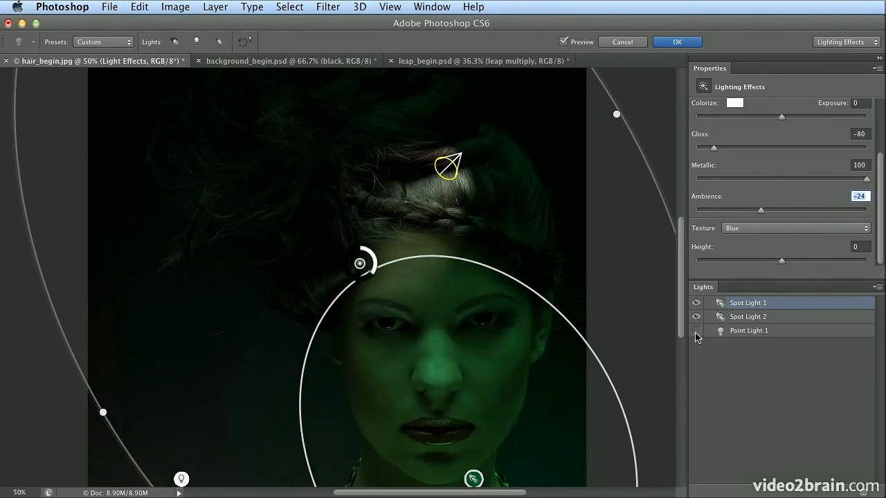
Delete Spot Light 2 and Point Light 1, keeping only Spot Light 1.
{"action": "left_click", "coordinate": [742, 320]}
{"action": "left_click", "coordinate": [864, 492]}
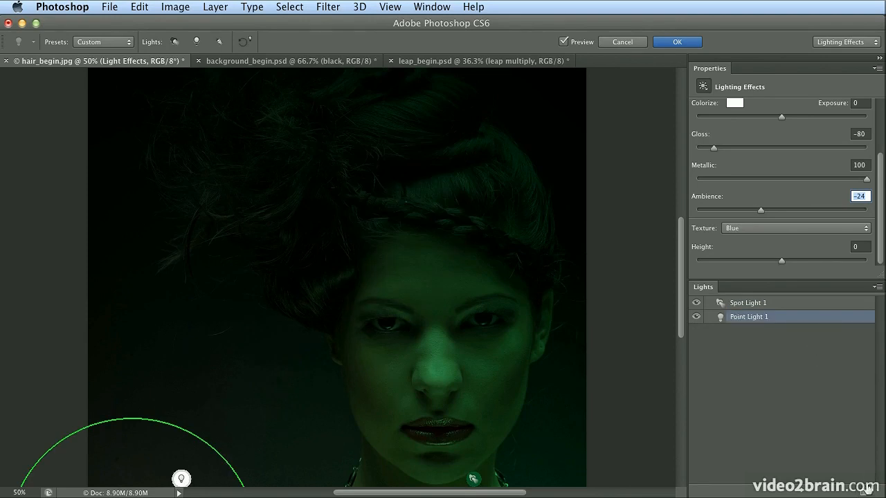
{"action": "left_click", "coordinate": [866, 491]}
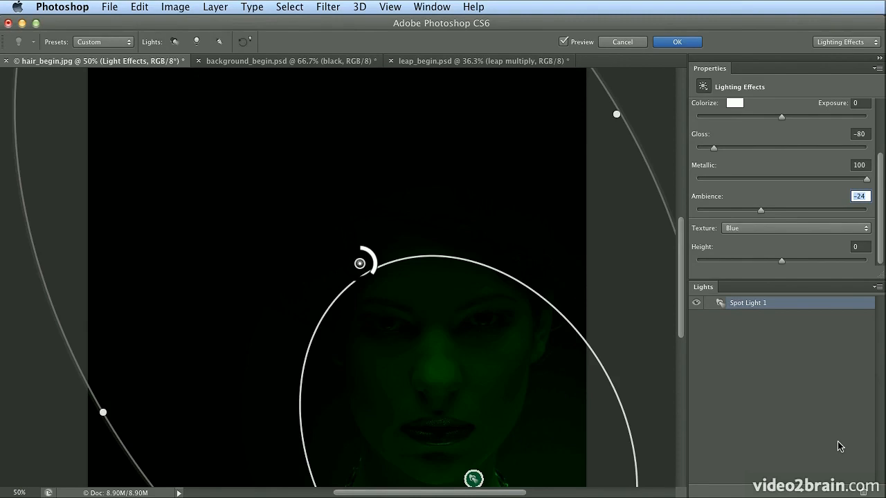
Raise the ambience to 10 and add a new point light positioned over the loose hair above the forehead.
{"action": "key", "text": "super+minus"}
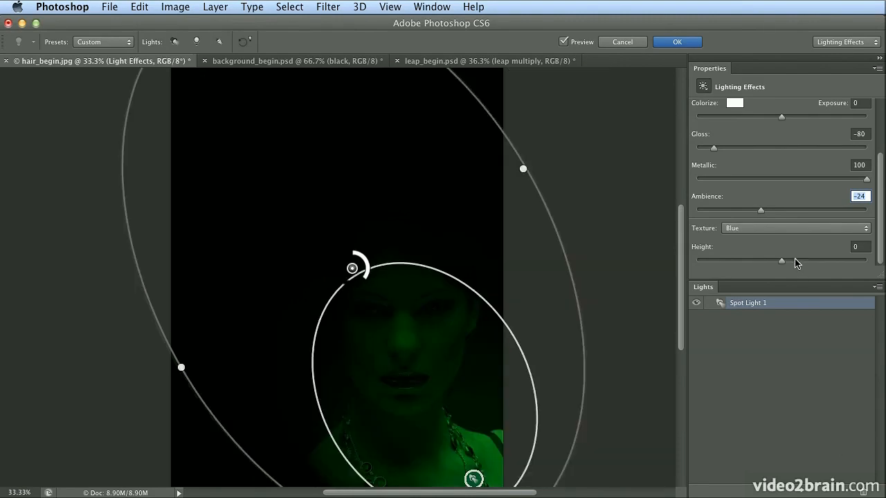
{"action": "left_click_drag", "start_coordinate": [761, 213], "coordinate": [790, 213]}
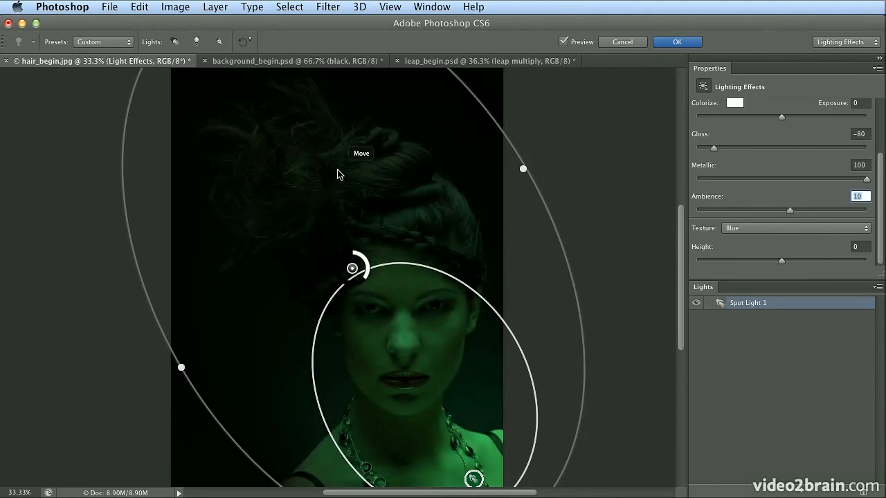
{"action": "left_click", "coordinate": [197, 43]}
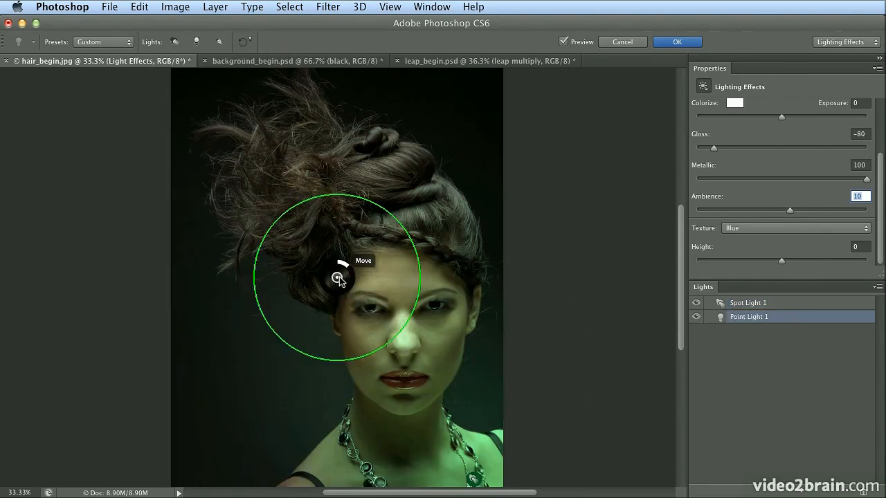
{"action": "left_click_drag", "start_coordinate": [338, 278], "coordinate": [308, 197]}
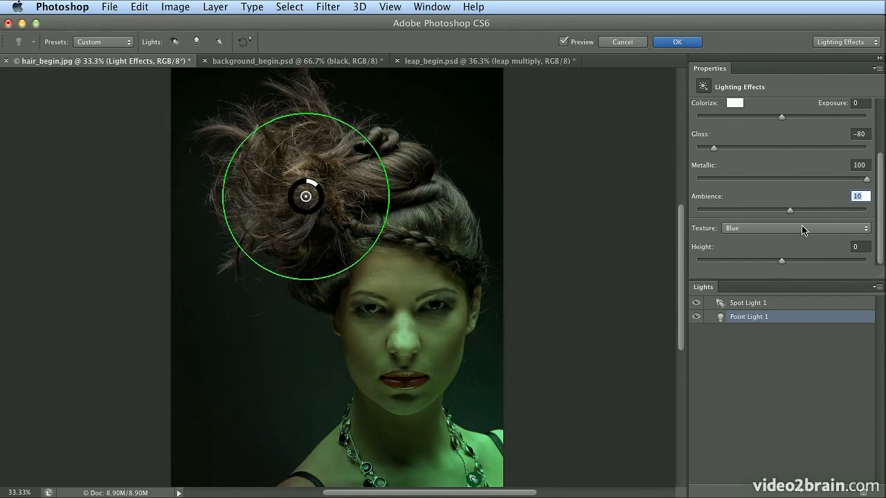
Set the ambience to -36 and apply the Lighting Effects filter to the portrait.
{"action": "left_click_drag", "start_coordinate": [790, 214], "coordinate": [753, 212]}
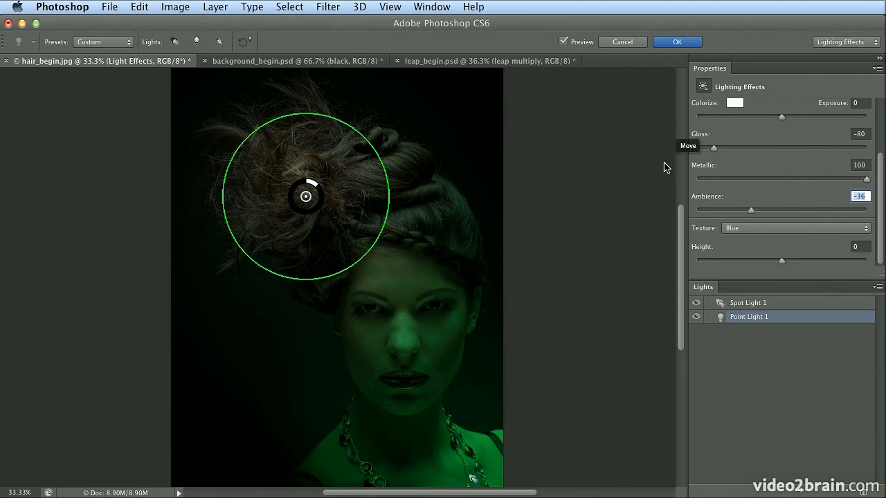
{"action": "left_click", "coordinate": [688, 45]}
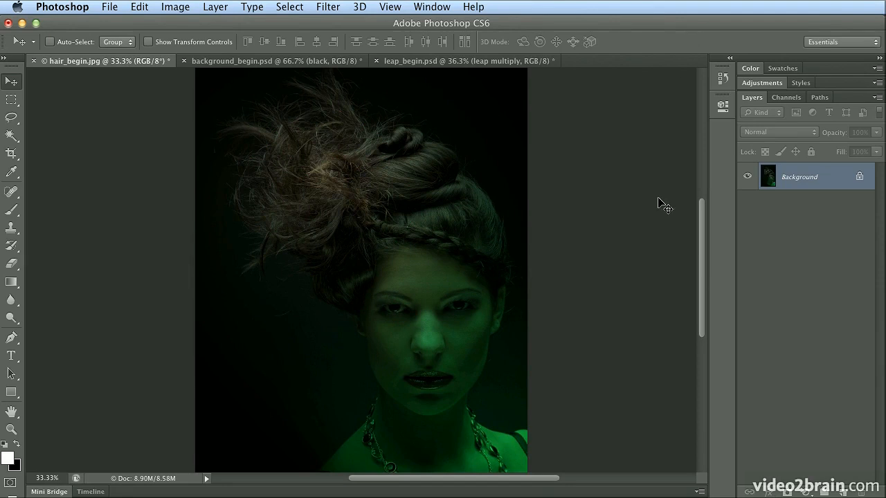
Undo and restore the Lighting Effects filter to compare the portrait before and after relighting.
{"action": "key", "text": "super+z"}
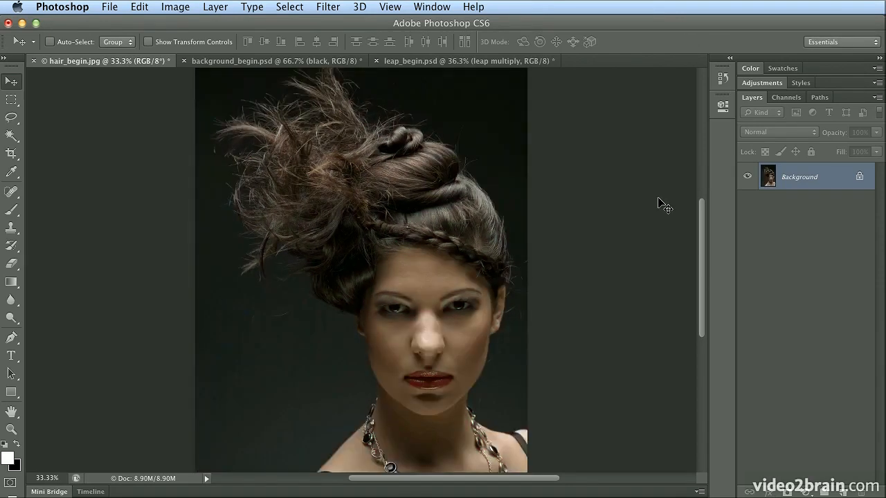
{"action": "key", "text": "super+z"}
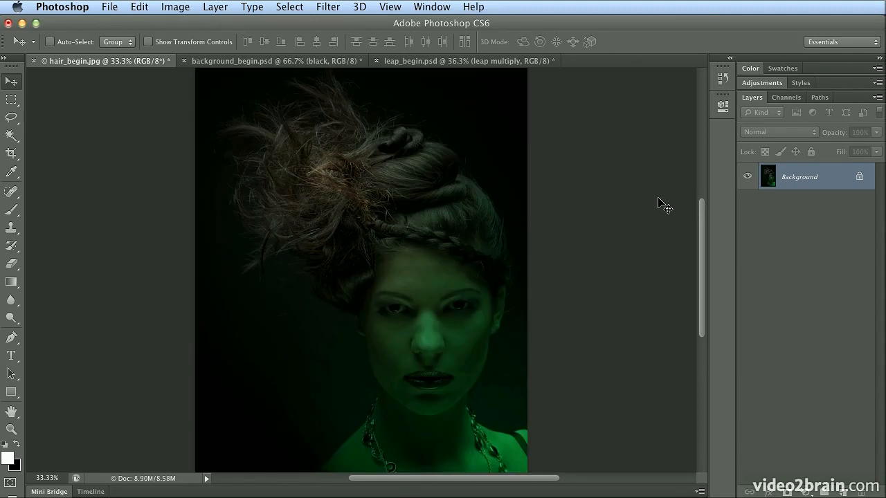
{"action": "left_click", "coordinate": [337, 7]}
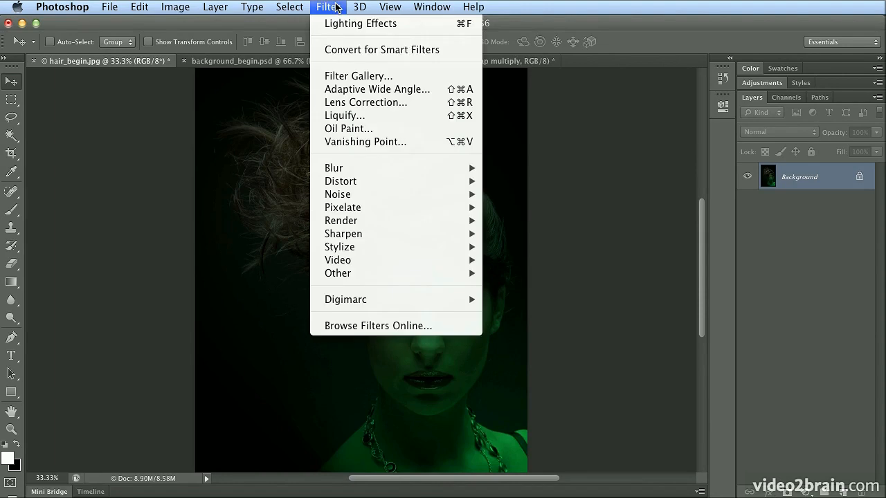
{"action": "mouse_move", "coordinate": [388, 222]}
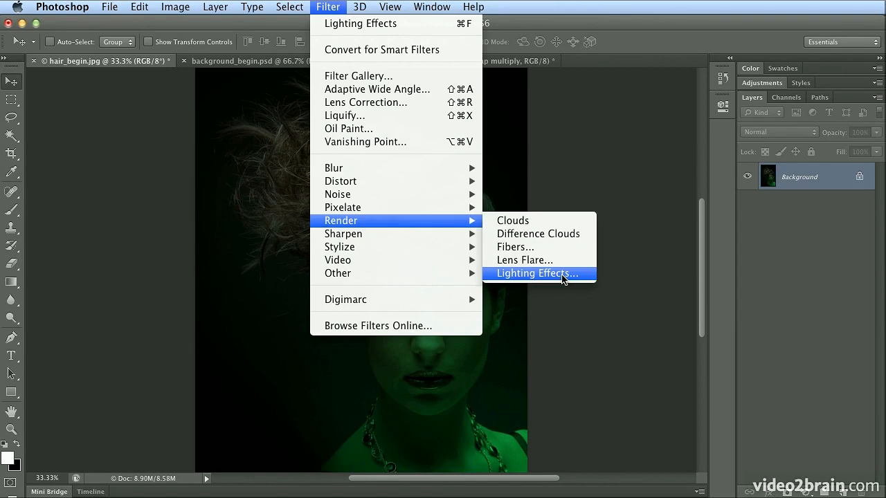
{"action": "left_click", "coordinate": [585, 30]}
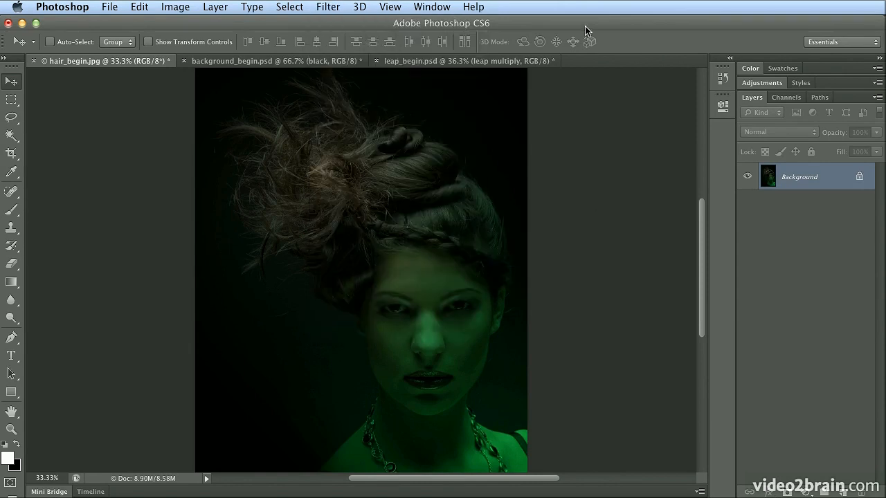
Review the lens flare results in background_begin.psd and leap_begin.psd, and return to hair_begin.jpg.
{"action": "left_click", "coordinate": [317, 62]}
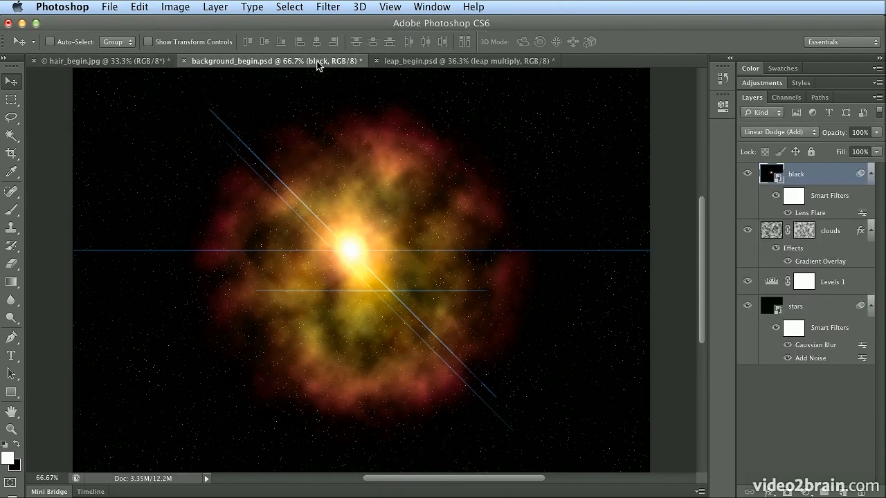
{"action": "left_click", "coordinate": [438, 64]}
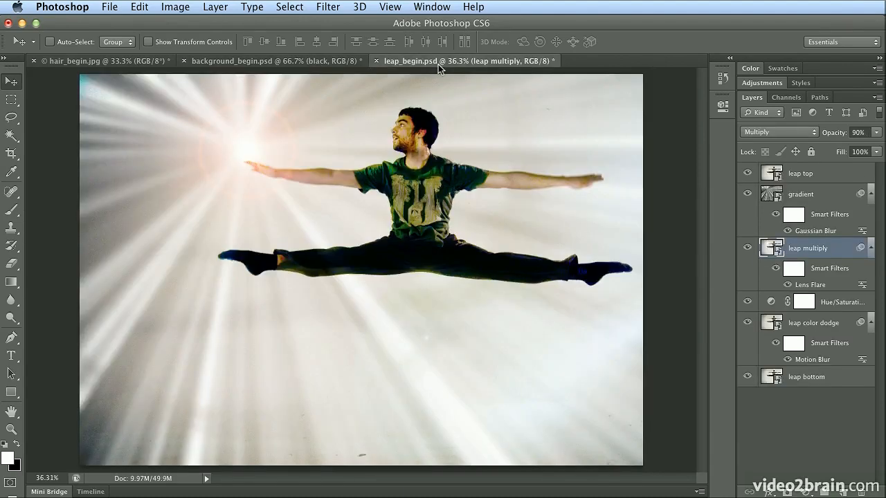
{"action": "left_click", "coordinate": [118, 65]}
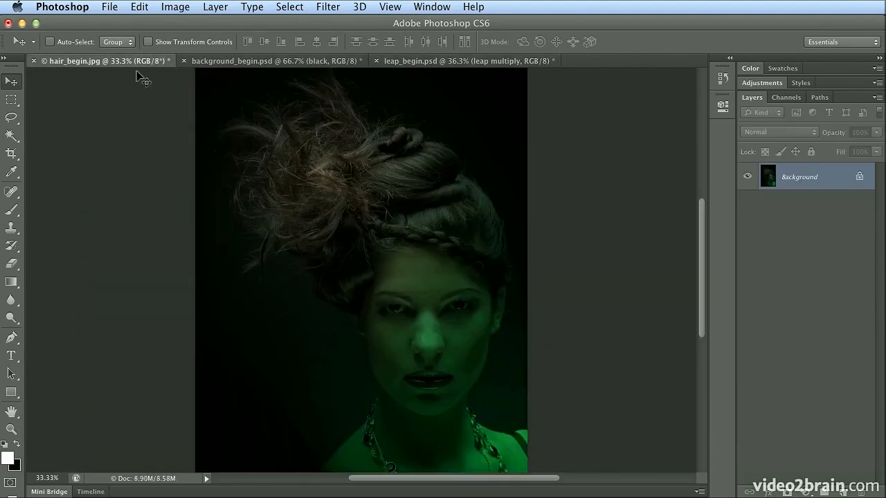